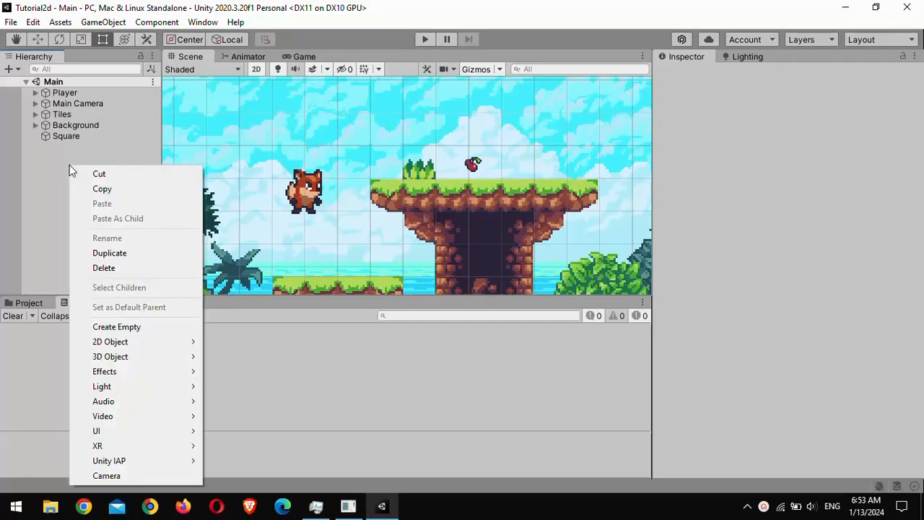
# Add a UI canvas to the Main scene
pyautogui.moveTo(167, 437)
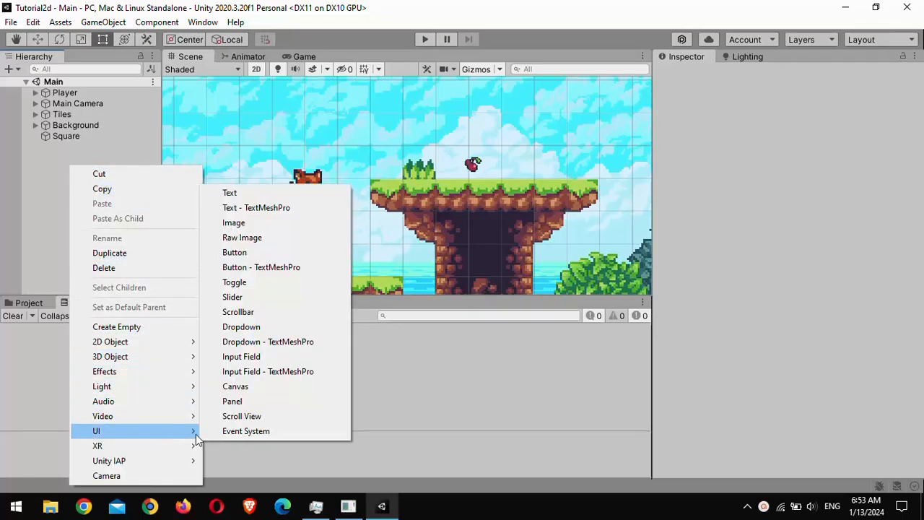
pyautogui.click(233, 387)
pyautogui.click(95, 208)
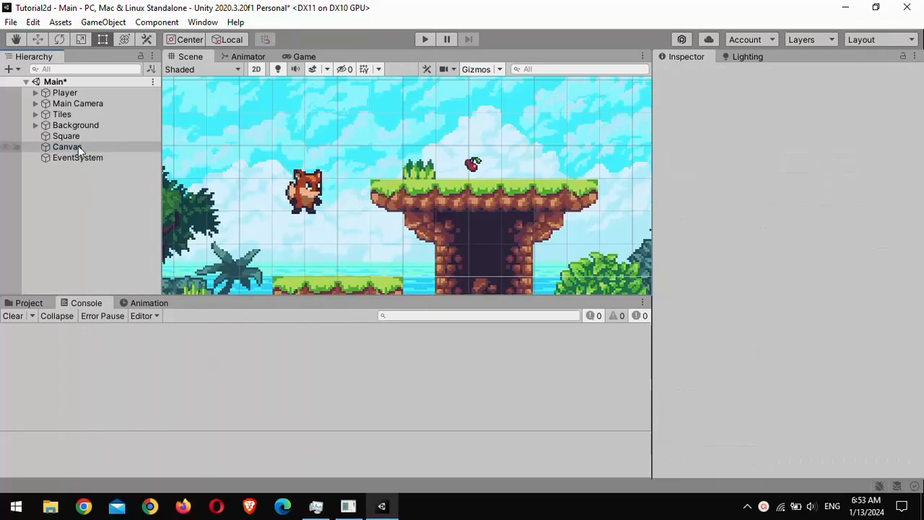
# Create a UI image inside the Canvas and frame it in the scene view
pyautogui.click(68, 147)
pyautogui.rightClick(78, 148)
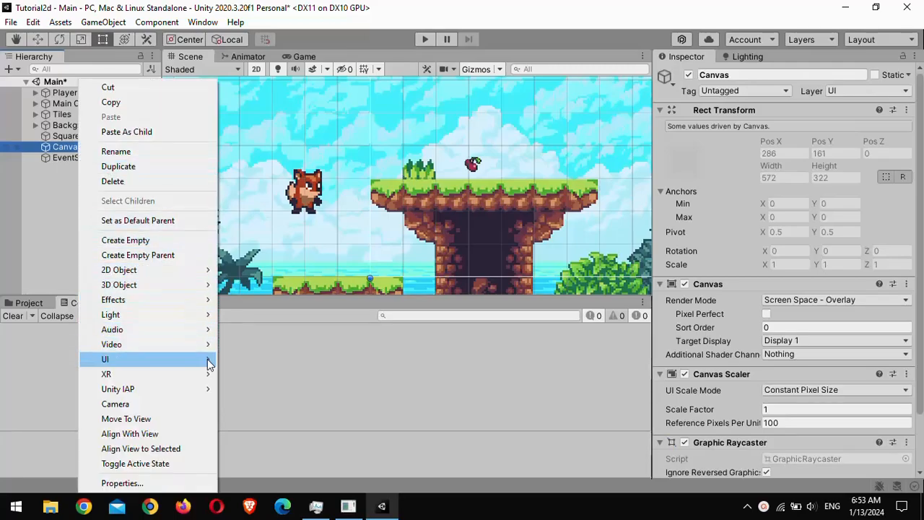
pyautogui.moveTo(195, 359)
pyautogui.click(239, 153)
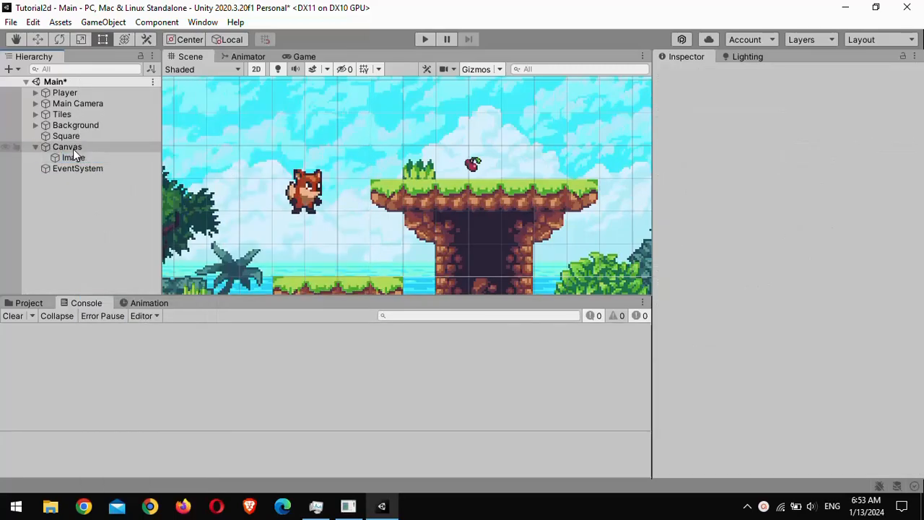
pyautogui.doubleClick(73, 158)
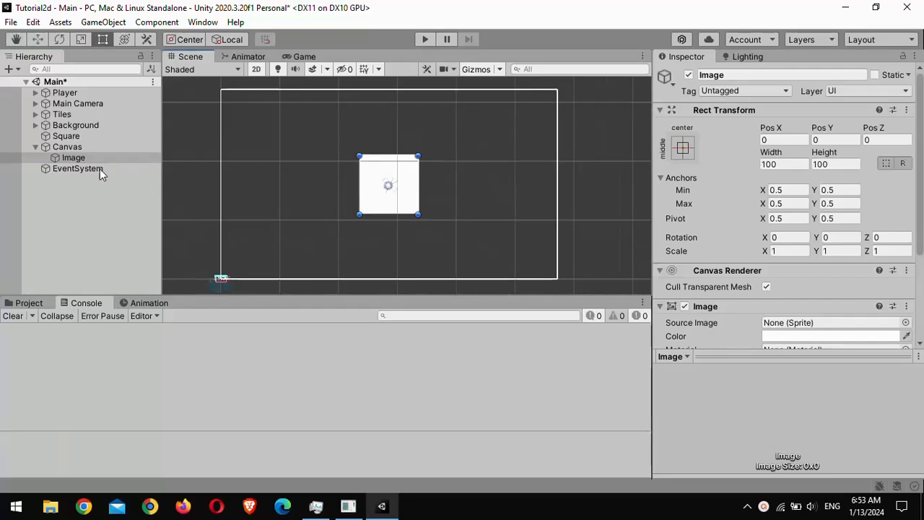
# Create an empty object named HealthBar inside the Canvas
pyautogui.rightClick(80, 147)
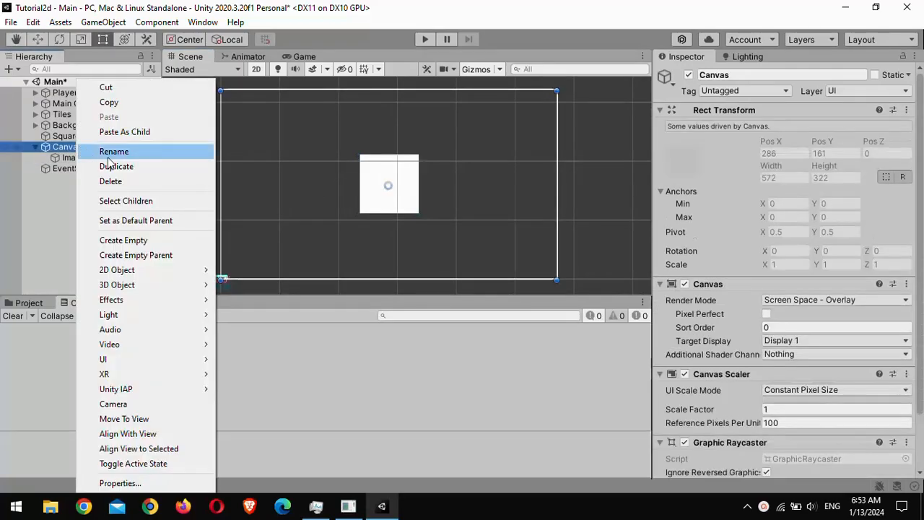
pyautogui.click(159, 240)
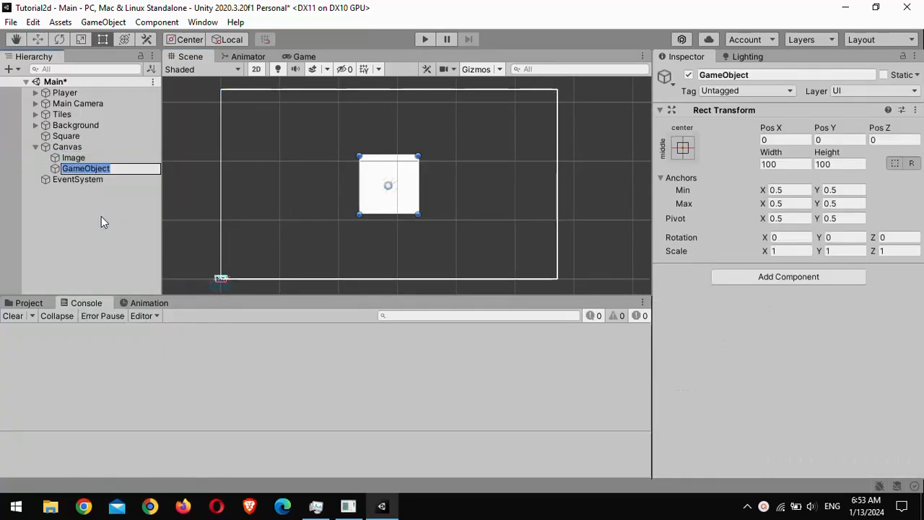
pyautogui.write('HealthBar')
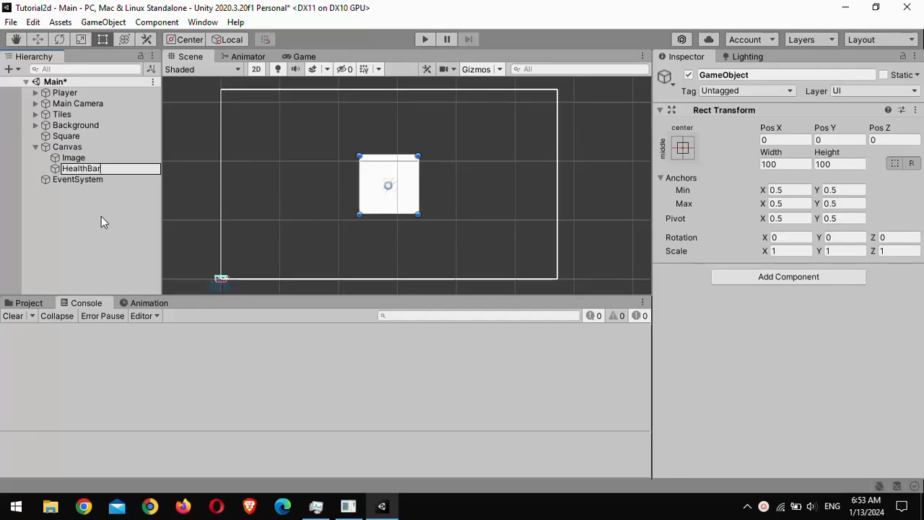
pyautogui.press('Return')
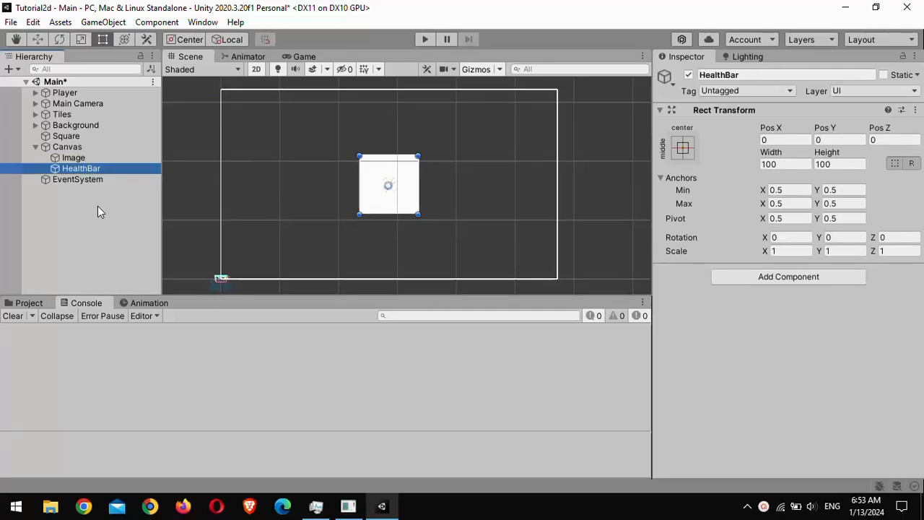
# Make the Image a child of HealthBar and set its anchors to stretch in both directions
pyautogui.moveTo(74, 160)
pyautogui.mouseDown()
pyautogui.moveTo(97, 186)
pyautogui.moveTo(92, 162)
pyautogui.mouseUp()
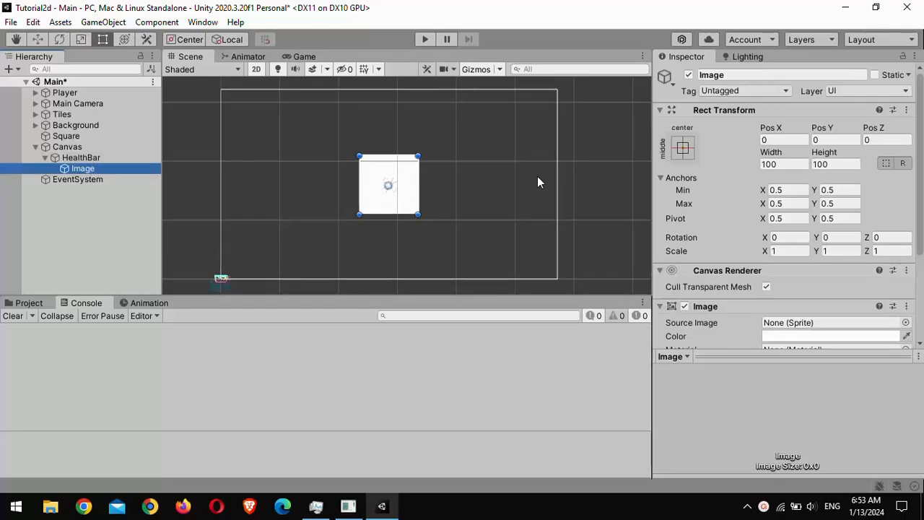
pyautogui.click(684, 150)
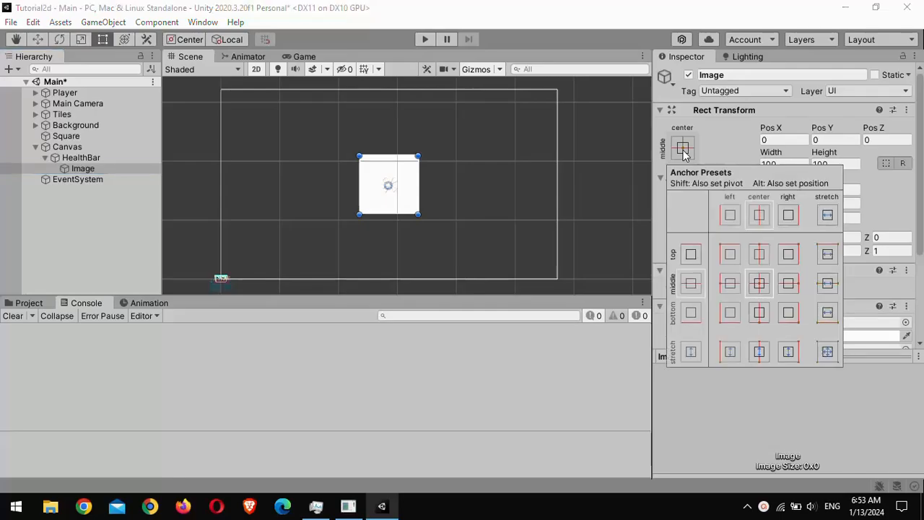
pyautogui.click(828, 352)
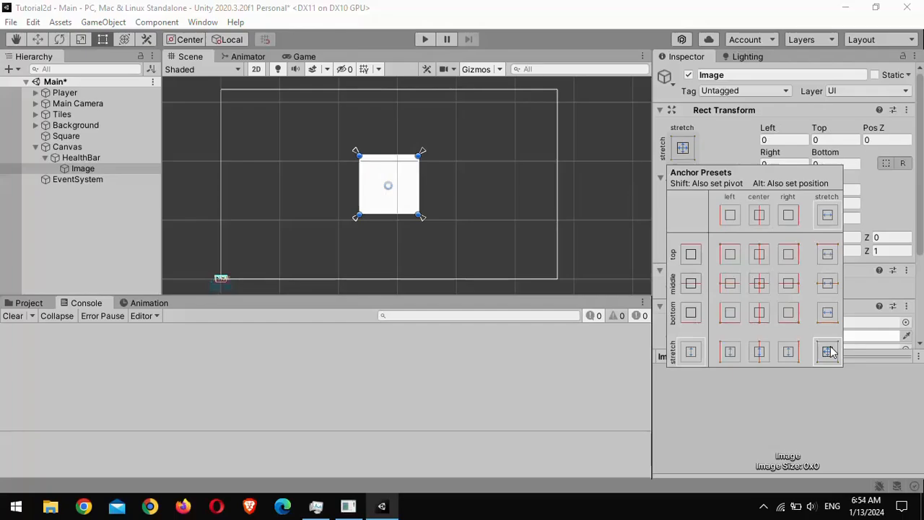
# Reshape HealthBar into a wide, flat bar about 207 wide and 33 high
pyautogui.click(91, 159)
pyautogui.moveTo(395, 155); pyautogui.dragTo(395, 174)
pyautogui.moveTo(397, 214)
pyautogui.mouseDown()
pyautogui.moveTo(402, 193)
pyautogui.moveTo(482, 188)
pyautogui.mouseUp()
pyautogui.scroll(4, 402, 185)
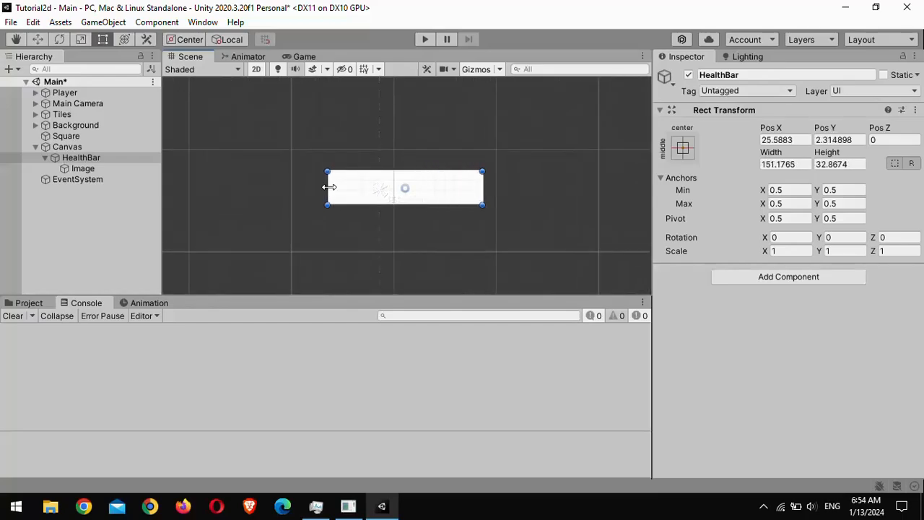
pyautogui.moveTo(330, 187); pyautogui.dragTo(270, 189)
# Rename the Image under HealthBar as HP
pyautogui.click(84, 169)
pyautogui.click(106, 173)
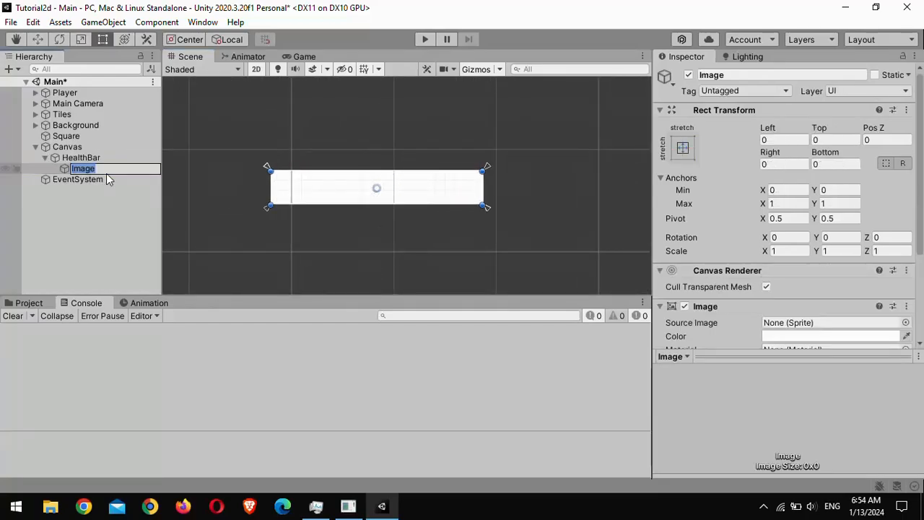
pyautogui.write('HP')
pyautogui.press('Return')
# Create a second UI image inside HealthBar and name it Border
pyautogui.click(90, 158)
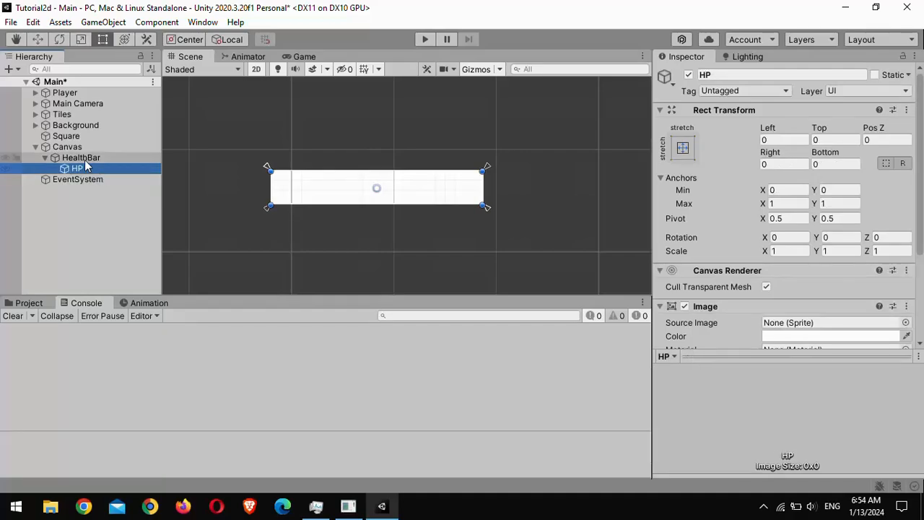
pyautogui.rightClick(90, 158)
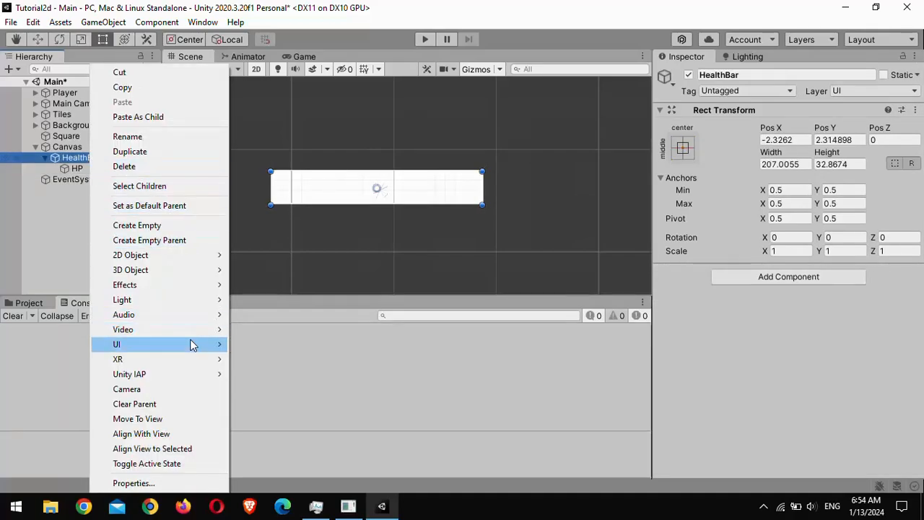
pyautogui.moveTo(195, 345)
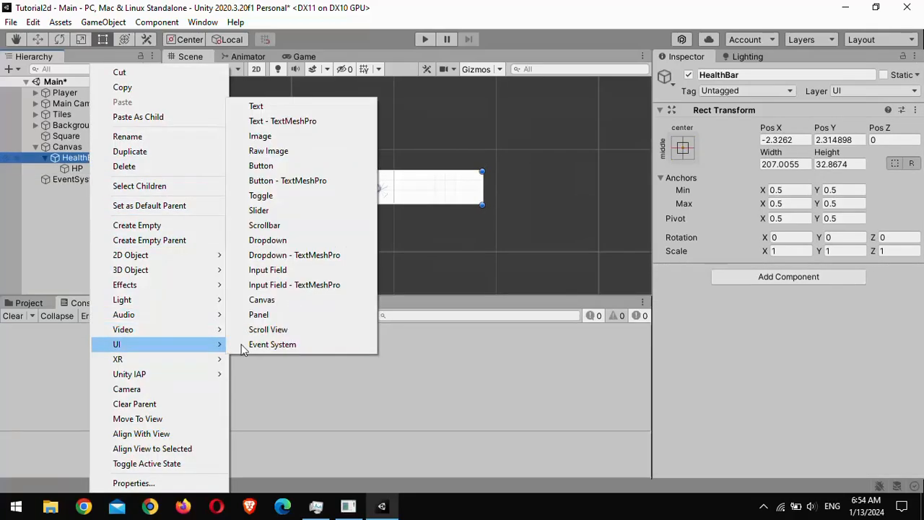
pyautogui.click(260, 136)
pyautogui.write('Border')
pyautogui.press('Return')
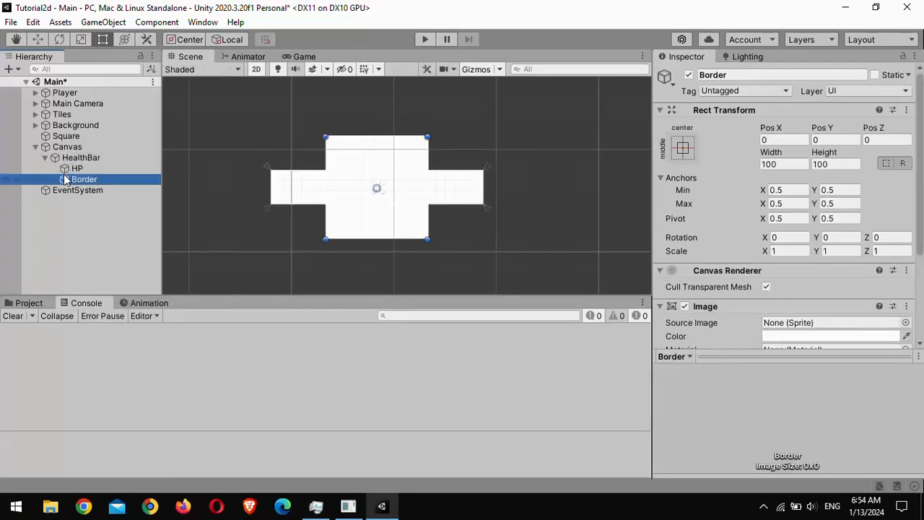
# Stretch Border in both directions to fill HealthBar, then extend its top edge about 6.6 units beyond it
pyautogui.click(683, 148)
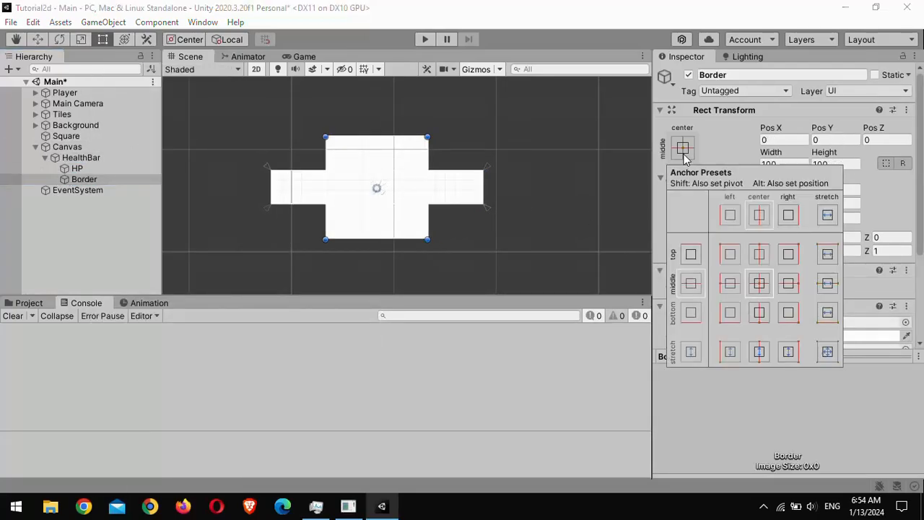
pyautogui.keyDown('alt'); pyautogui.click(827, 352); pyautogui.keyUp('alt')
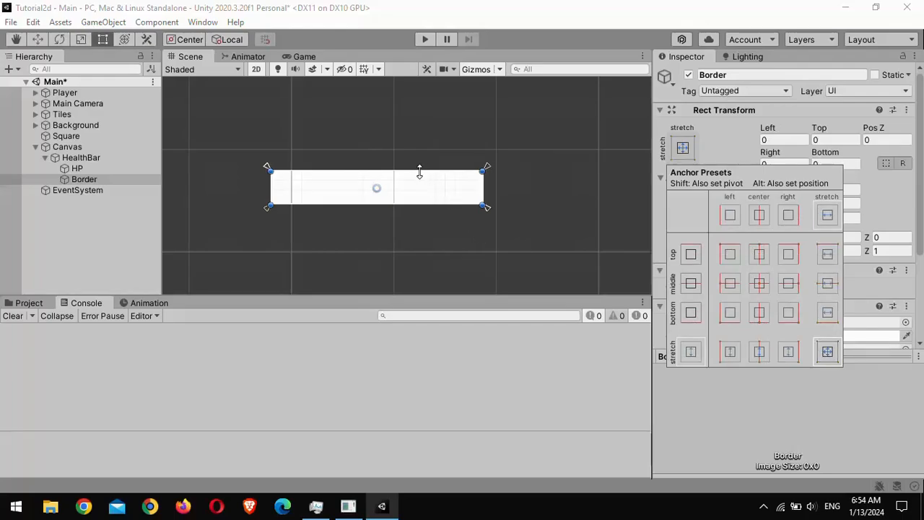
pyautogui.moveTo(420, 171); pyautogui.dragTo(420, 164)
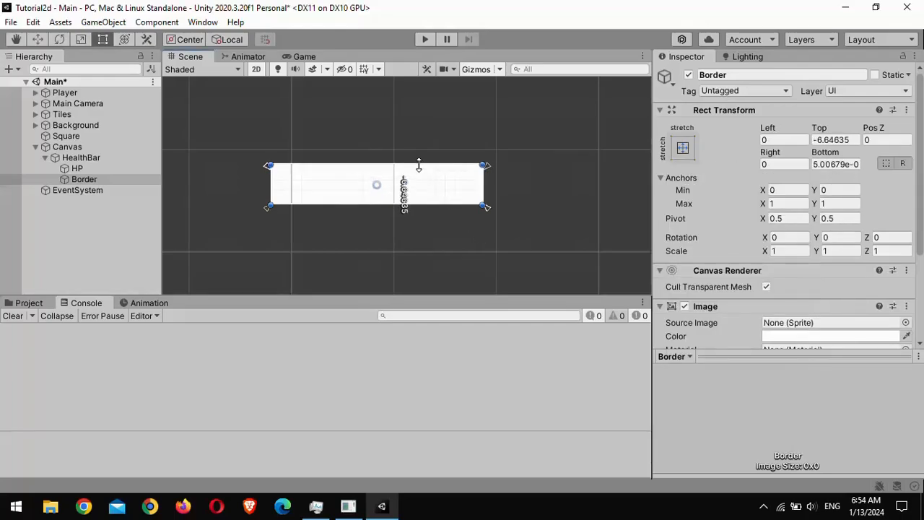
# Set the Border image's color to black
pyautogui.click(787, 335)
pyautogui.moveTo(803, 309)
pyautogui.mouseDown()
pyautogui.moveTo(809, 303)
pyautogui.moveTo(801, 312)
pyautogui.mouseUp()
pyautogui.click(911, 155)
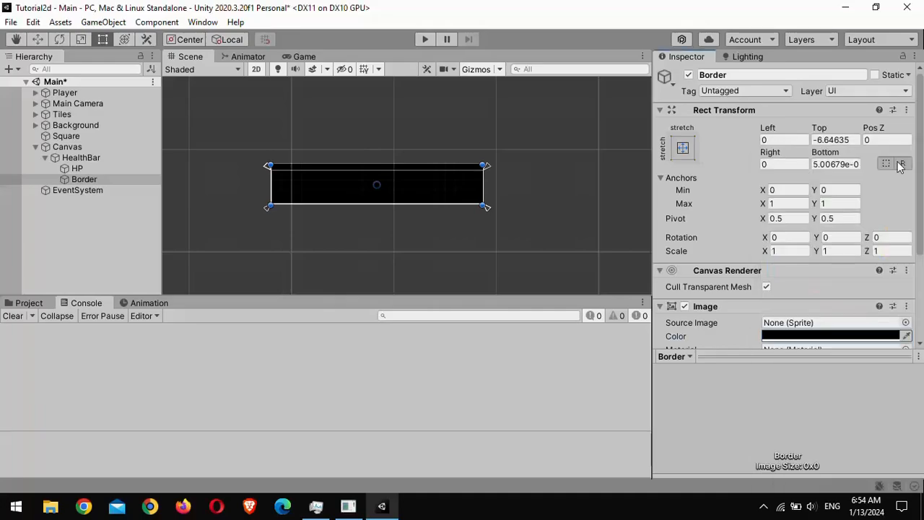
# Extend Border past HealthBar on both sides and about 7.3 units below, and order it before HP so it renders behind
pyautogui.moveTo(488, 184); pyautogui.dragTo(491, 185)
pyautogui.moveTo(270, 186); pyautogui.dragTo(264, 186)
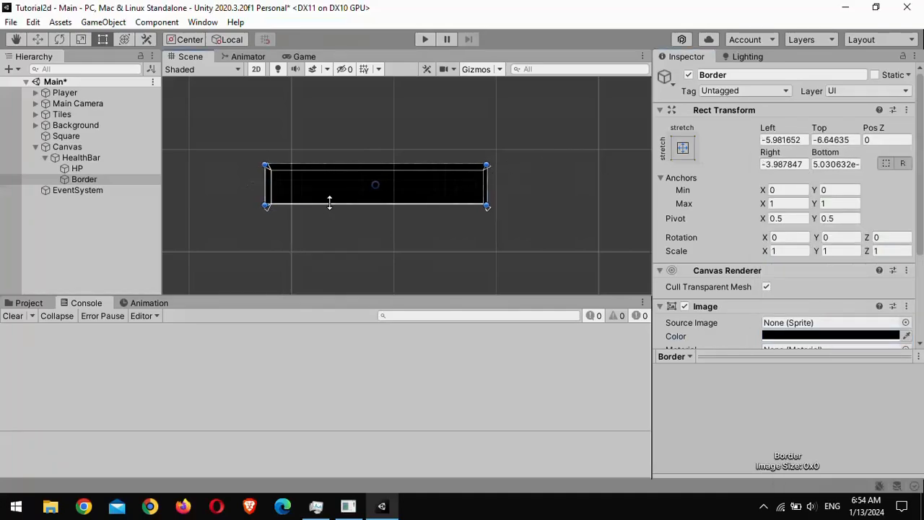
pyautogui.moveTo(331, 205); pyautogui.dragTo(333, 211)
pyautogui.moveTo(83, 179); pyautogui.dragTo(83, 170)
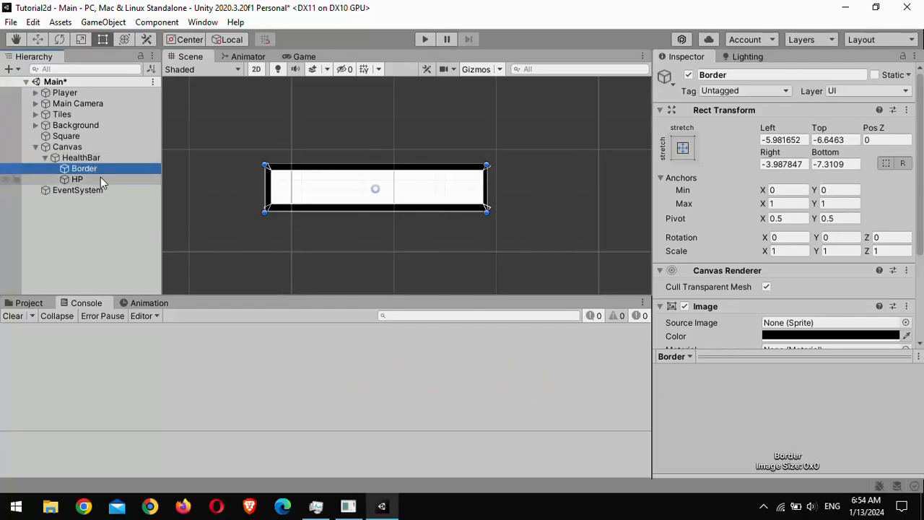
pyautogui.moveTo(492, 191); pyautogui.dragTo(490, 191)
pyautogui.click(77, 190)
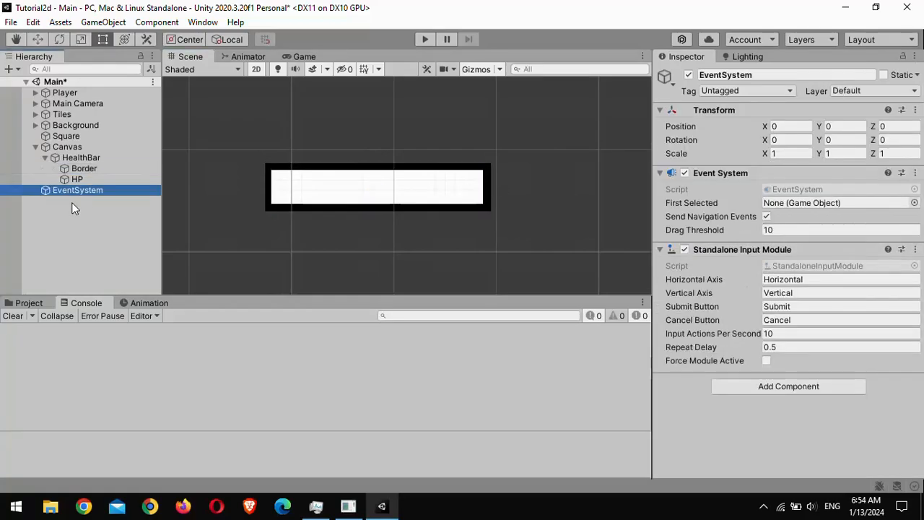
# Try resizing the HP image horizontally from its right edge inside the border
pyautogui.click(78, 157)
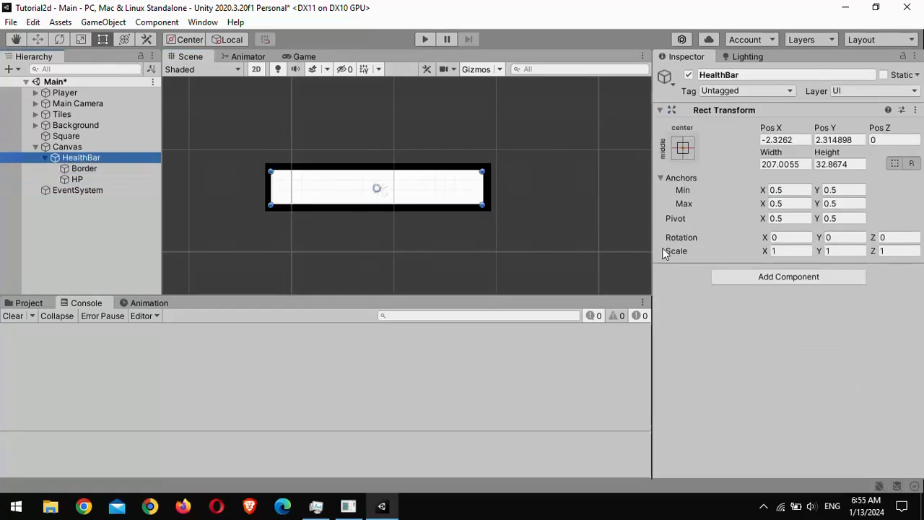
pyautogui.click(95, 182)
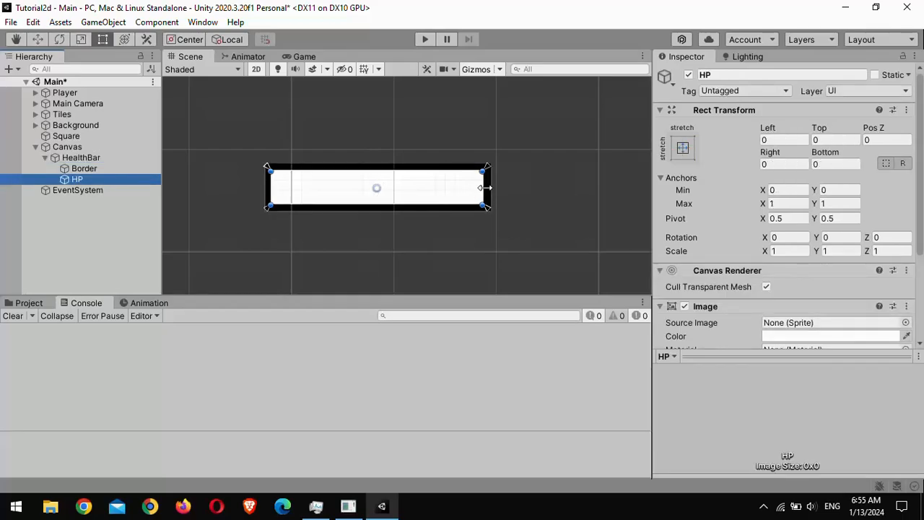
pyautogui.moveTo(484, 188)
pyautogui.mouseDown()
pyautogui.moveTo(289, 187)
pyautogui.moveTo(482, 187)
pyautogui.mouseUp()
# Add a Slider component to HealthBar
pyautogui.click(81, 158)
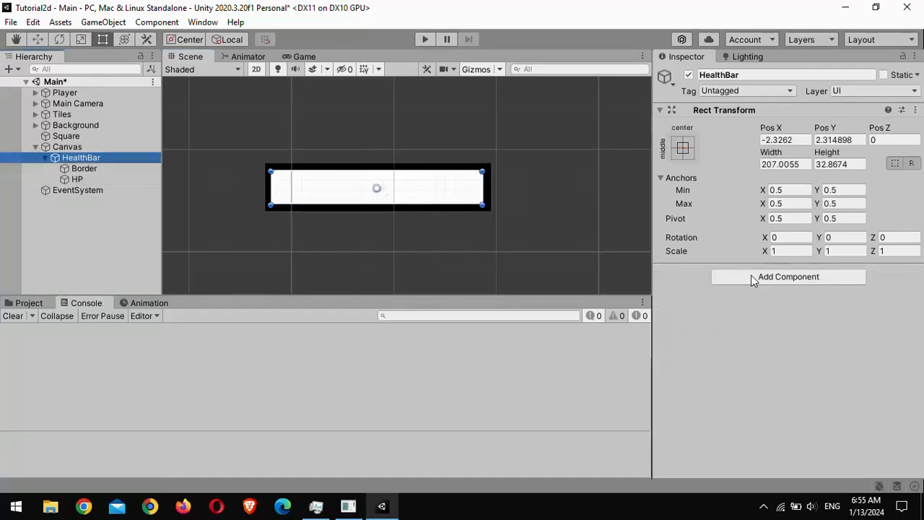
pyautogui.click(751, 275)
pyautogui.write('slid')
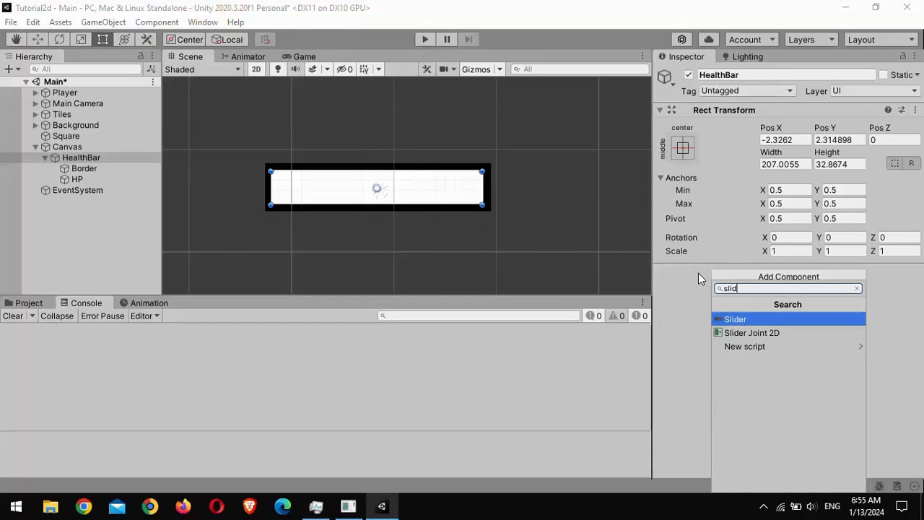
pyautogui.press('Return')
# Make the HealthBar slider non-interactable and set both its Transition and Navigation to None
pyautogui.scroll(-3, 698, 273)
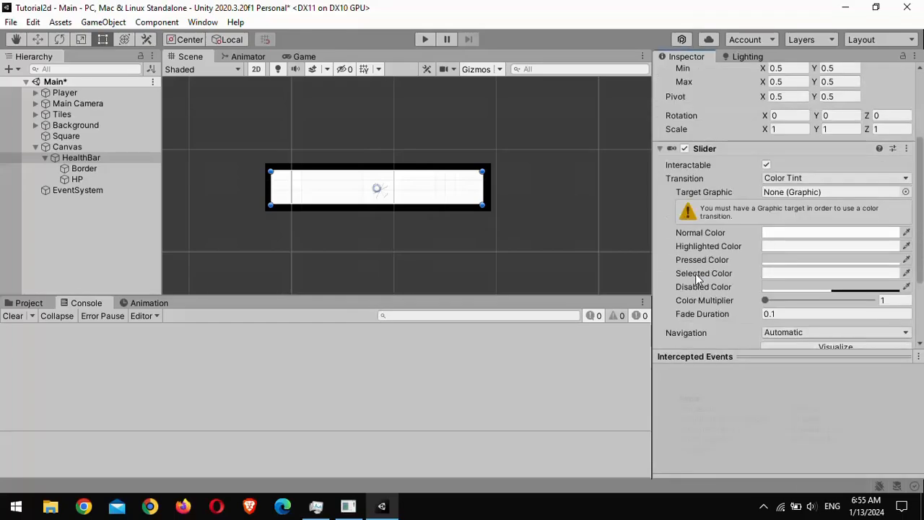
pyautogui.click(766, 164)
pyautogui.click(780, 178)
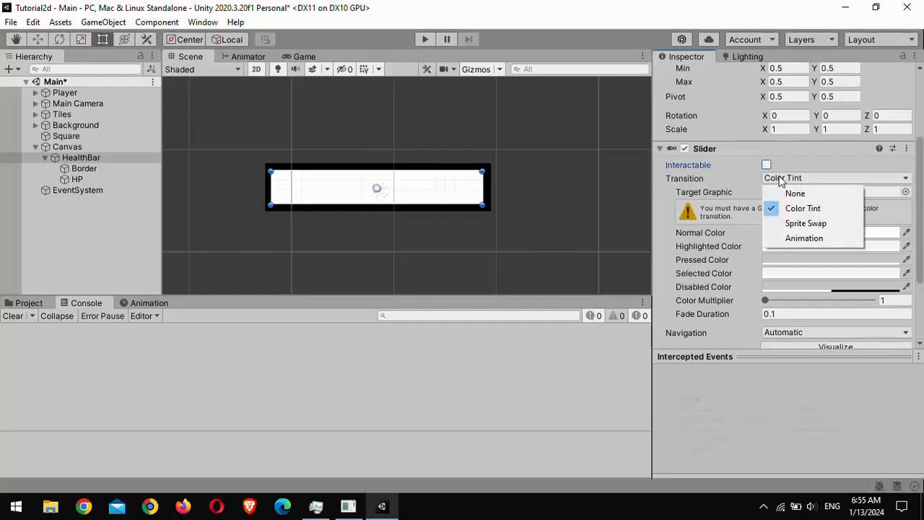
pyautogui.click(785, 192)
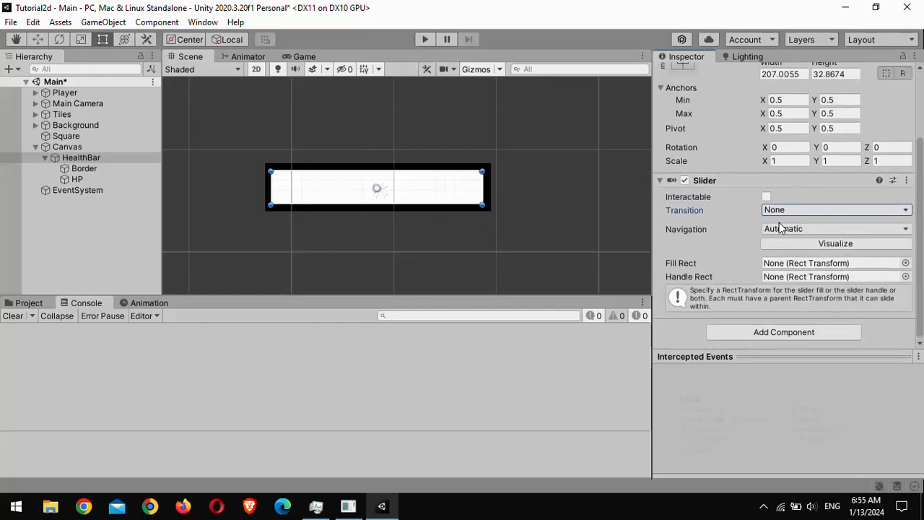
pyautogui.click(785, 231)
pyautogui.click(787, 243)
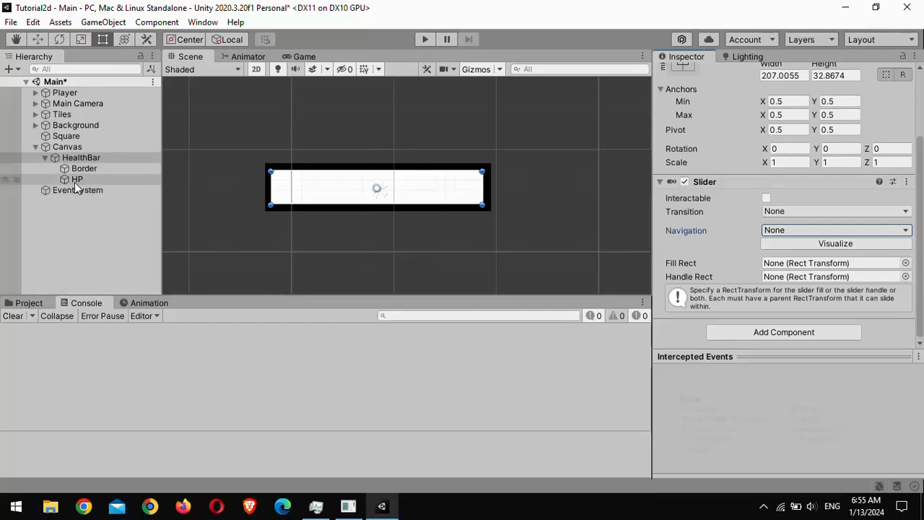
# Assign HP as the slider's Fill Rect and test the fill by varying the slider's Value, ending at 0
pyautogui.moveTo(74, 182); pyautogui.dragTo(799, 264)
pyautogui.scroll(-3, 742, 260)
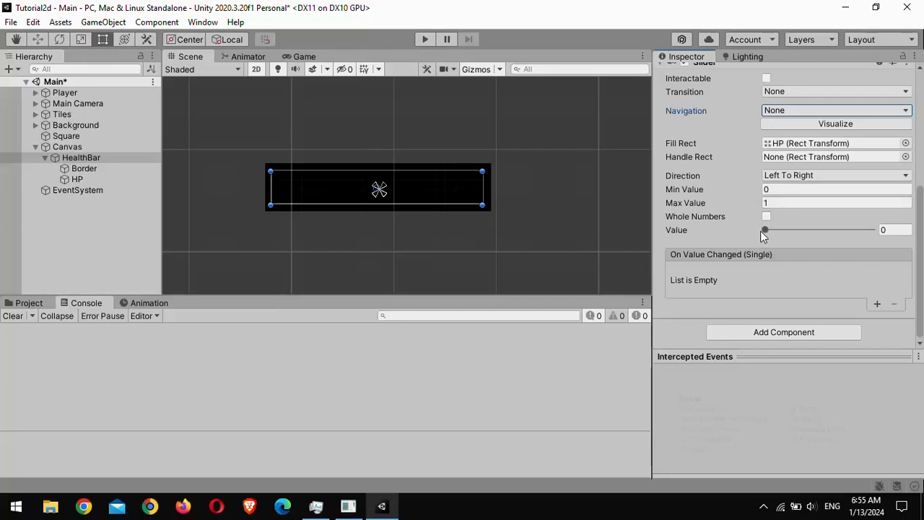
pyautogui.moveTo(764, 230); pyautogui.dragTo(706, 220)
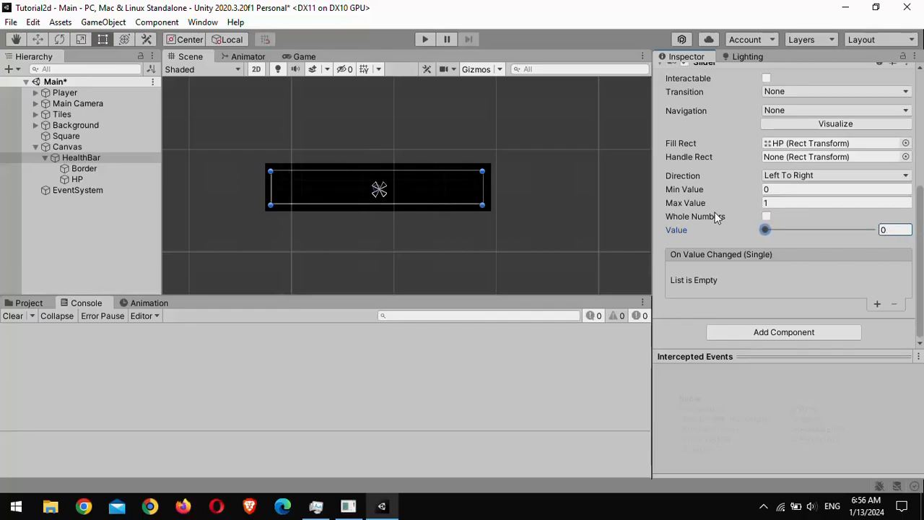
# Try a Max Value of 100 on the HealthBar slider with its Value raised to 100, and return Max Value to 1
pyautogui.click(868, 202)
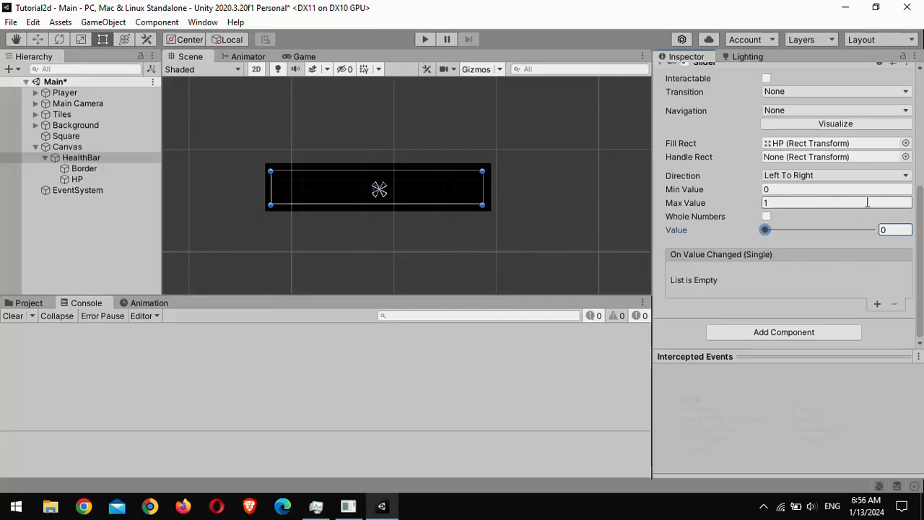
pyautogui.write('100')
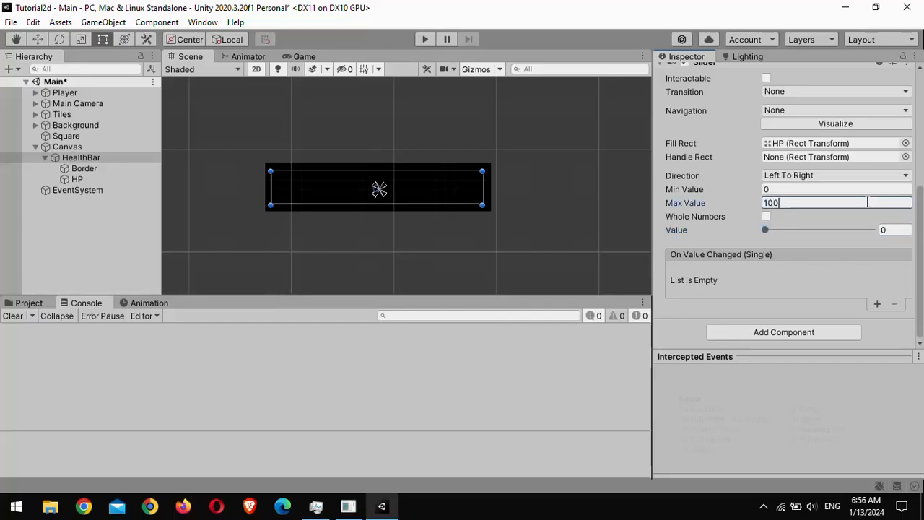
pyautogui.moveTo(863, 230)
pyautogui.mouseDown()
pyautogui.moveTo(879, 238)
pyautogui.moveTo(783, 243)
pyautogui.moveTo(895, 246)
pyautogui.mouseUp()
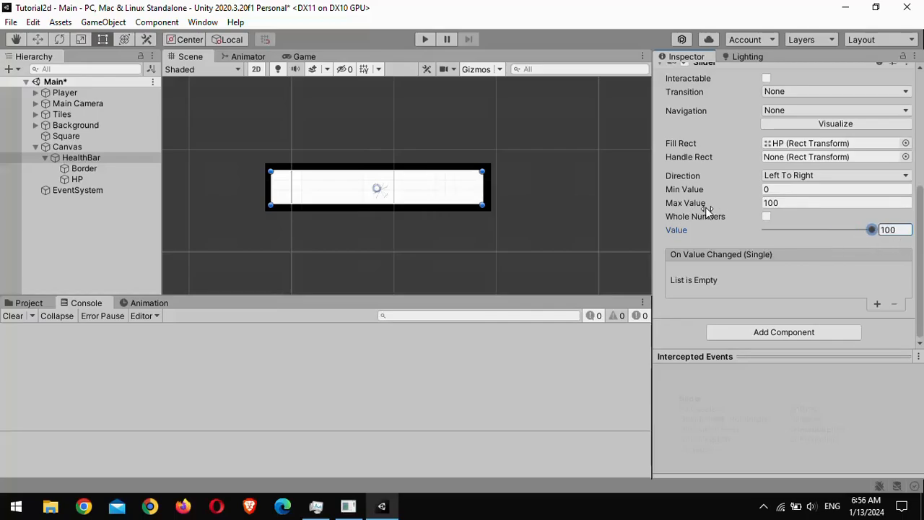
pyautogui.click(800, 203)
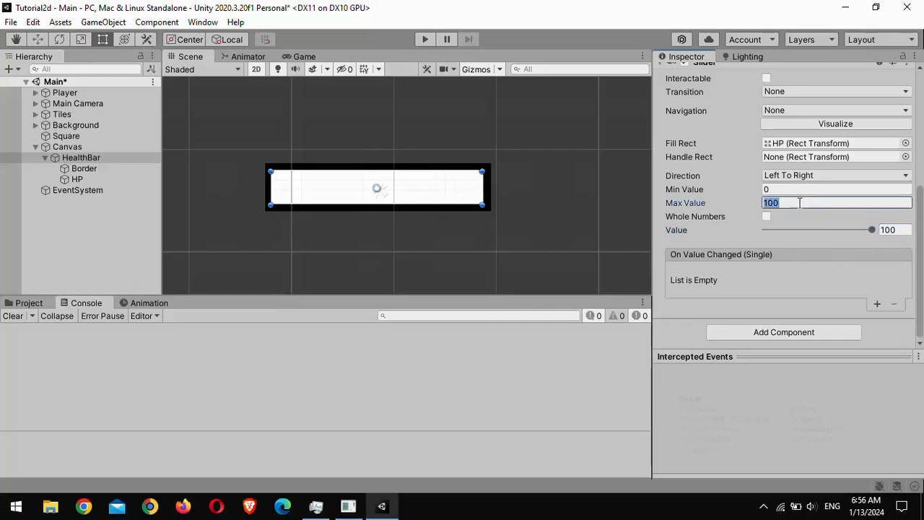
pyautogui.write('1')
# Select the Player object and open the Player script in Visual Studio
pyautogui.click(153, 219)
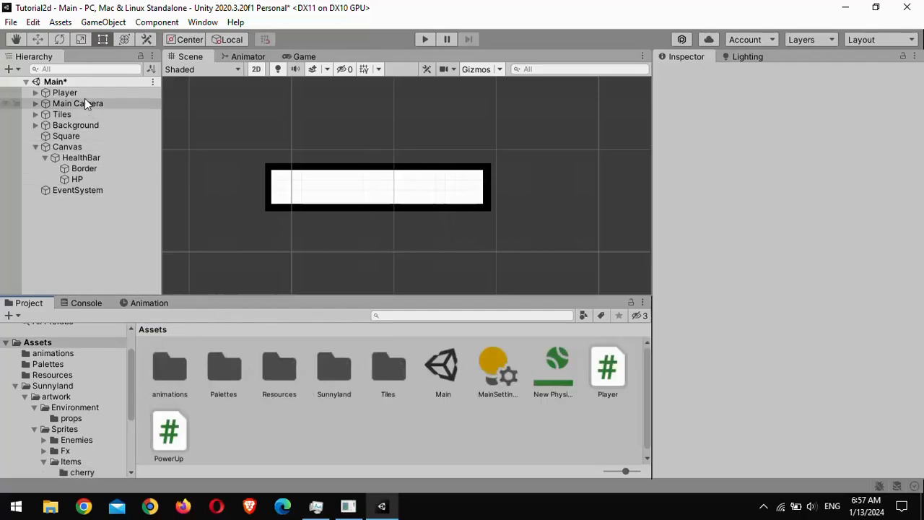
pyautogui.click(65, 93)
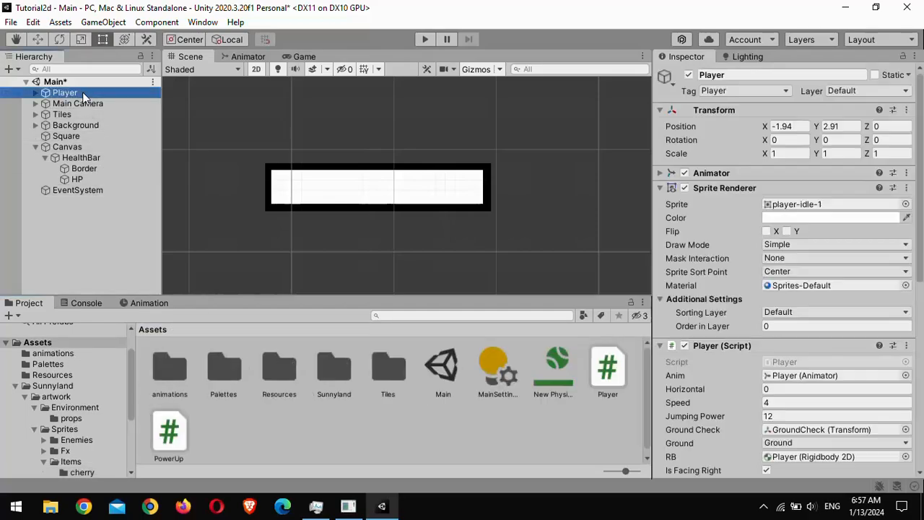
pyautogui.doubleClick(609, 369)
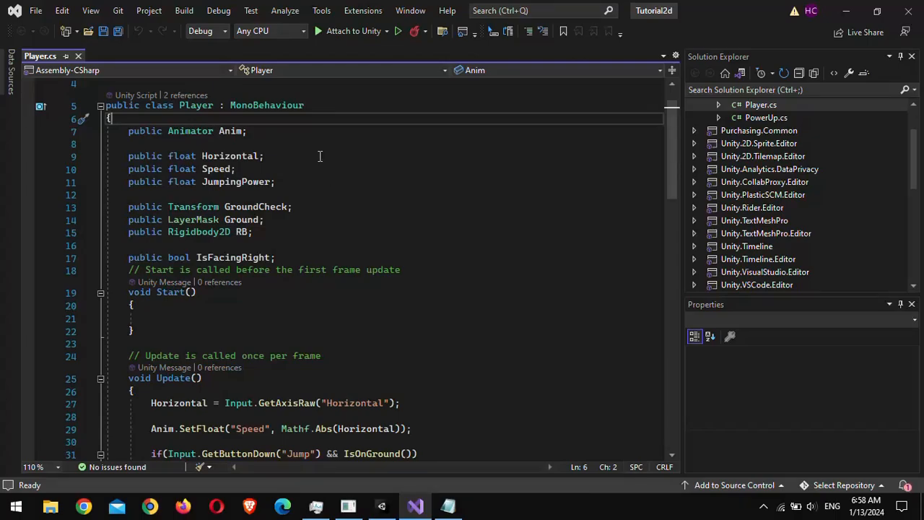
# Add the directive "using UnityEngine.UI;" below the existing using lines in Player.cs
pyautogui.scroll(1, 299, 157)
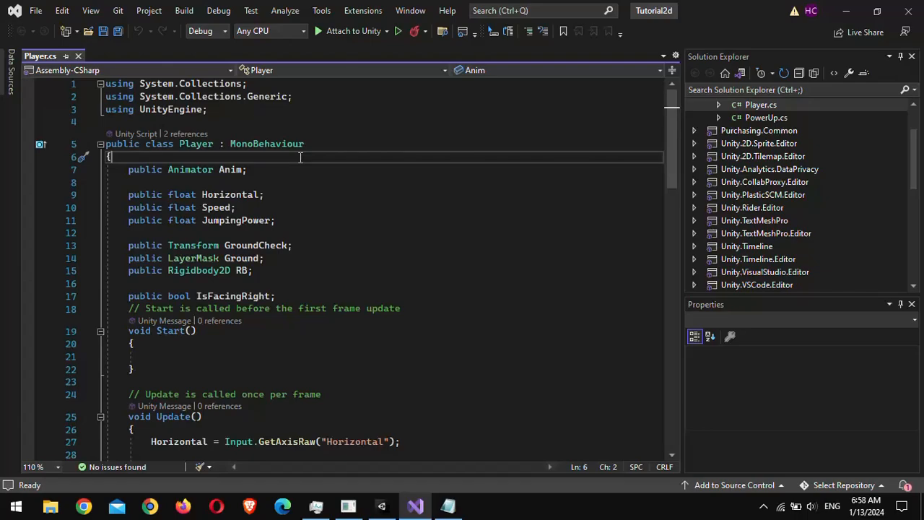
pyautogui.click(262, 109)
pyautogui.press('Return')
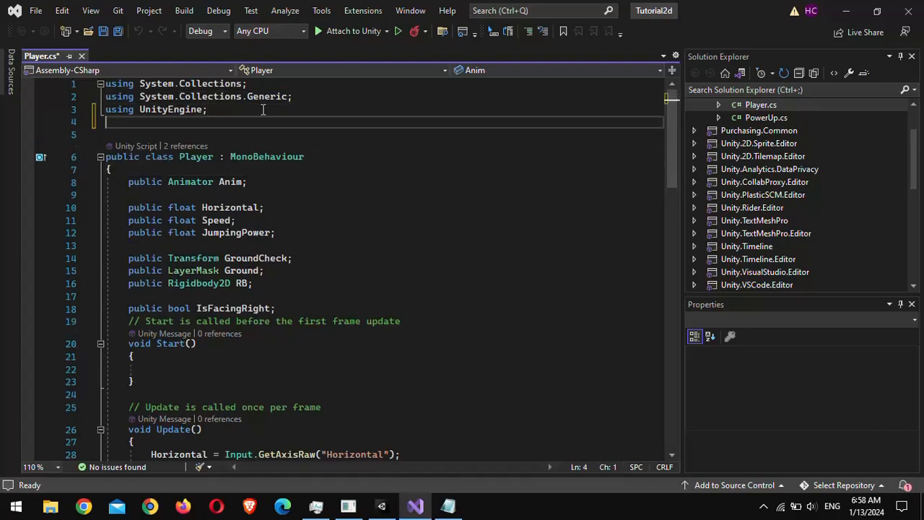
pyautogui.write('using UnityEngine.UI;')
# Declare the fields "public int MaxHealth;" and "public int Health;" at the start of the Player class
pyautogui.click(292, 171)
pyautogui.press('Return')
pyautogui.press('Return')
pyautogui.press('Return')
pyautogui.press('Up')
pyautogui.write('p')
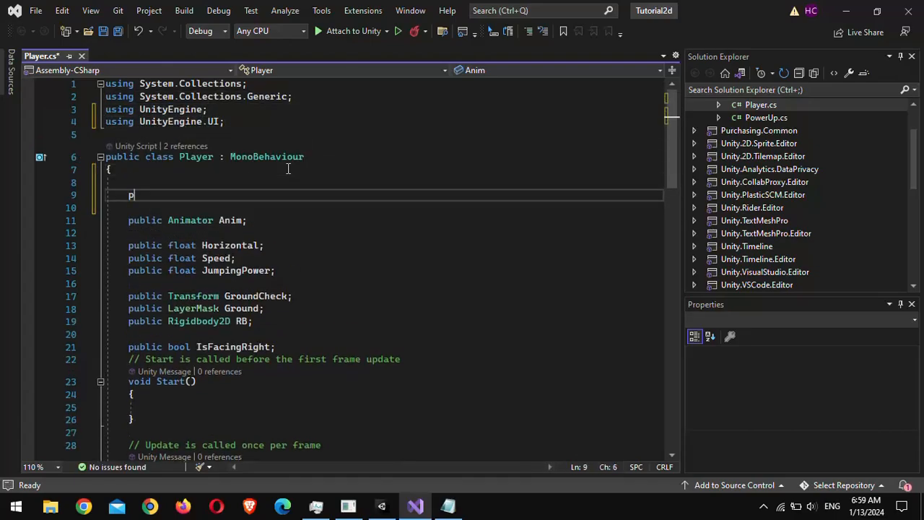
pyautogui.write('ublic int MaxHealth;')
pyautogui.press('Return')
pyautogui.write('public int Health;')
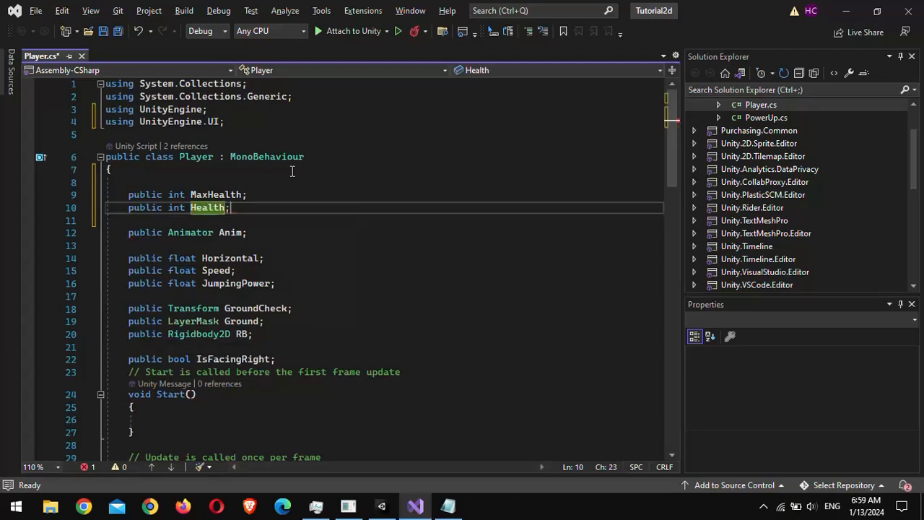
# Declare the field "public Slider HealthBar;" below the Health field
pyautogui.press('Return')
pyautogui.write('public Sli')
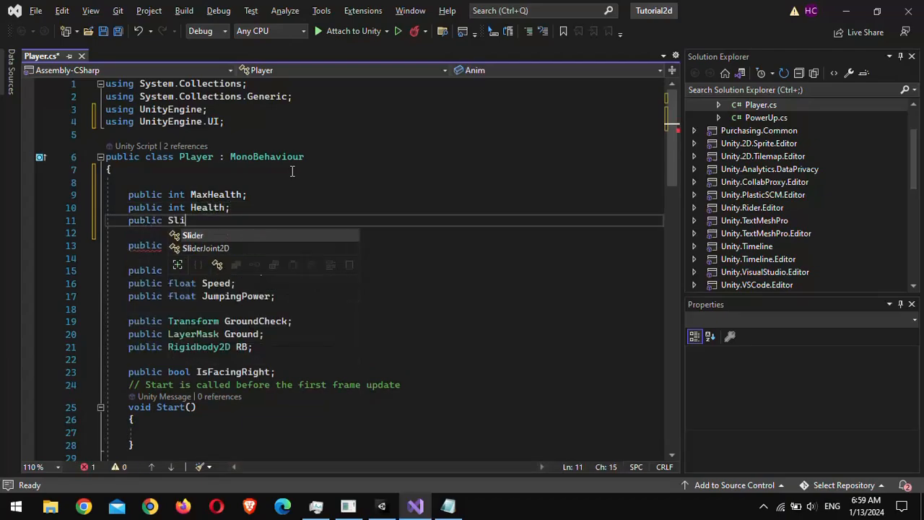
pyautogui.write('der HealthBar')
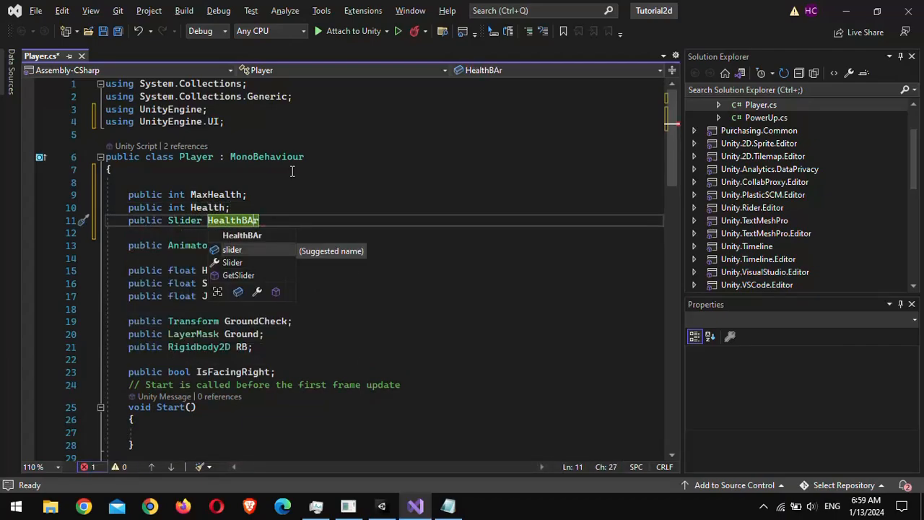
pyautogui.press('Escape')
pyautogui.write(';')
# Add a private void Awake() method after IsFacingRight that sets HealthBar.maxValue and HealthBar.value to MaxHealth
pyautogui.scroll(-4, 292, 174)
pyautogui.click(328, 222)
pyautogui.press('Return')
pyautogui.press('Return')
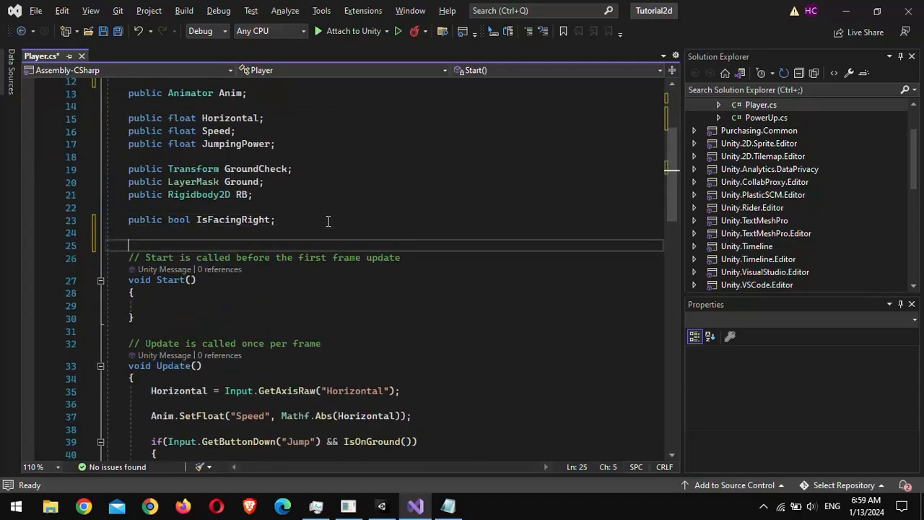
pyautogui.write('private void Awake()     {              }HealthBar')
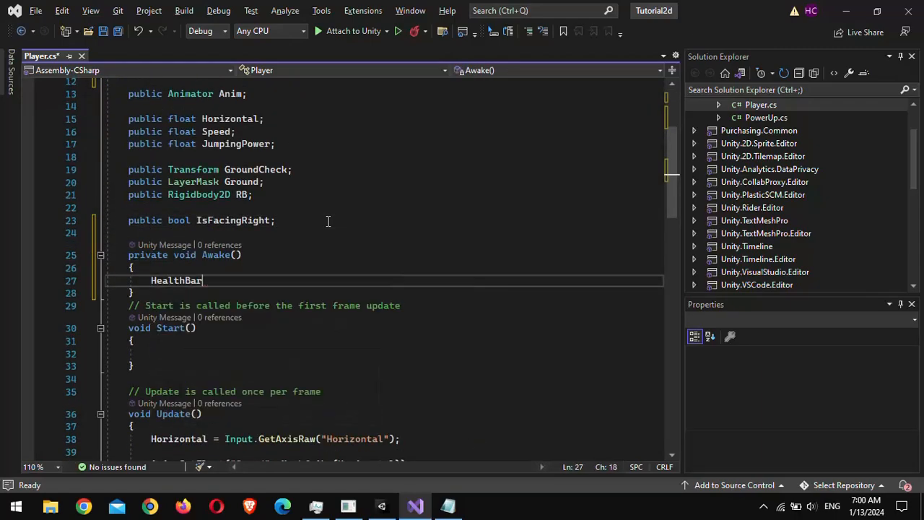
pyautogui.write('.maxValue = MaxHealth;')
pyautogui.press('Return')
pyautogui.write('Hea')
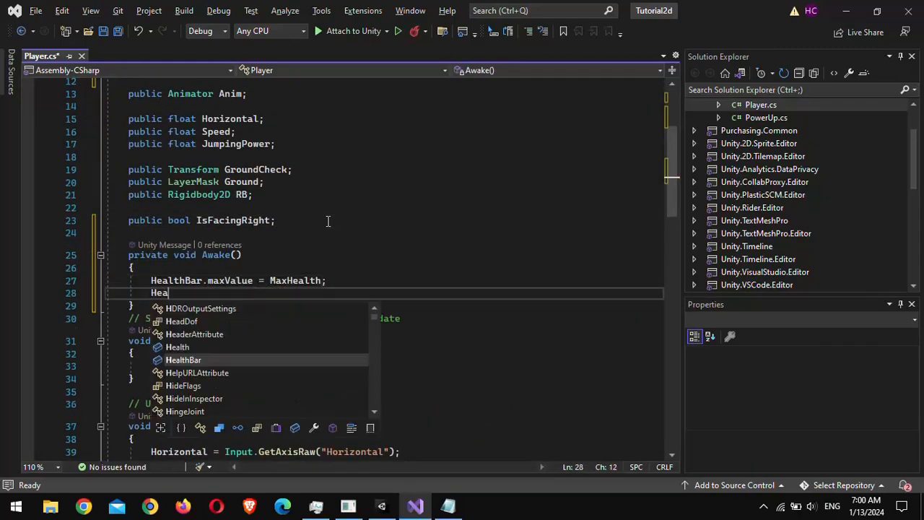
pyautogui.write('lthBar.value = MaxHealth;')
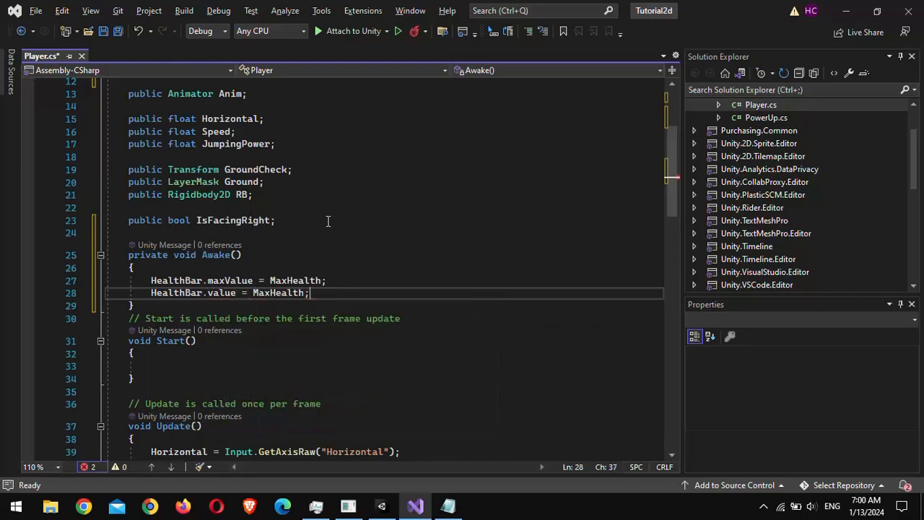
# Create an empty method "void Damage(int Amount)" between Start and Update
pyautogui.scroll(2, 321, 209)
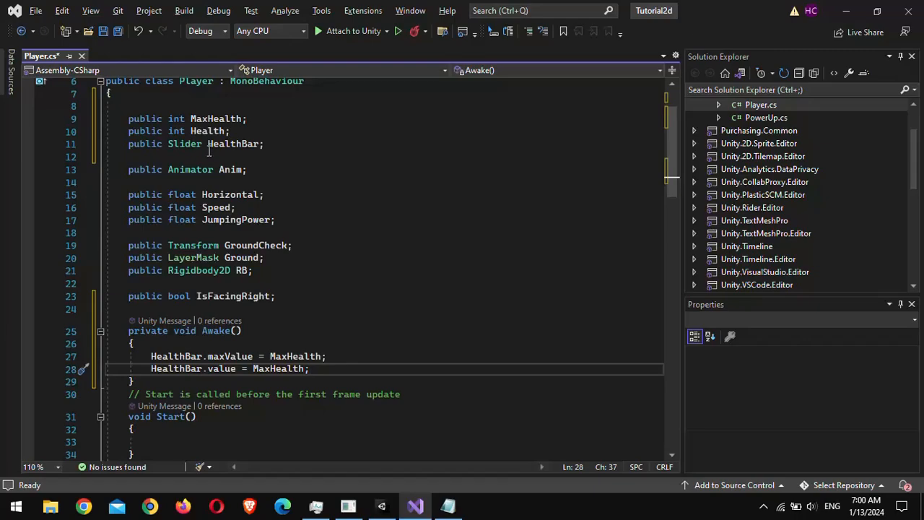
pyautogui.scroll(-1, 209, 150)
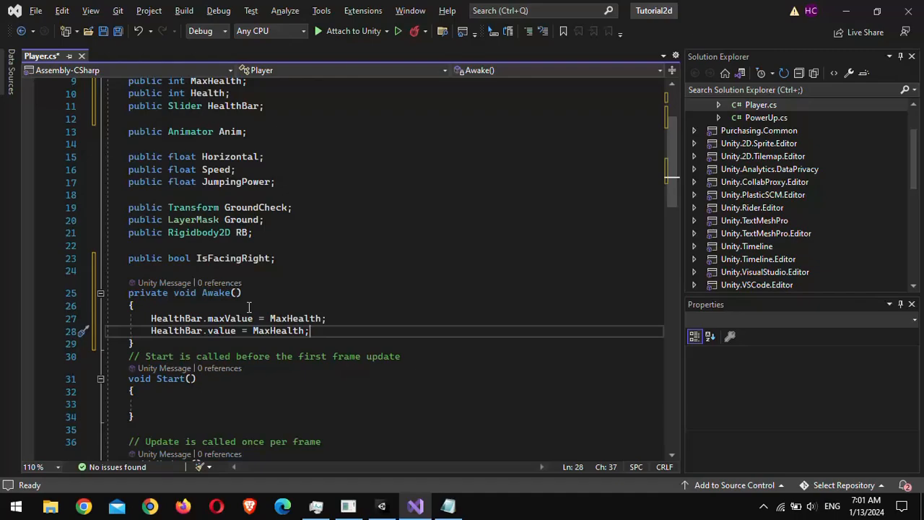
pyautogui.scroll(-4, 248, 307)
pyautogui.click(165, 264)
pyautogui.press('Return')
pyautogui.press('Return')
pyautogui.write('voi')
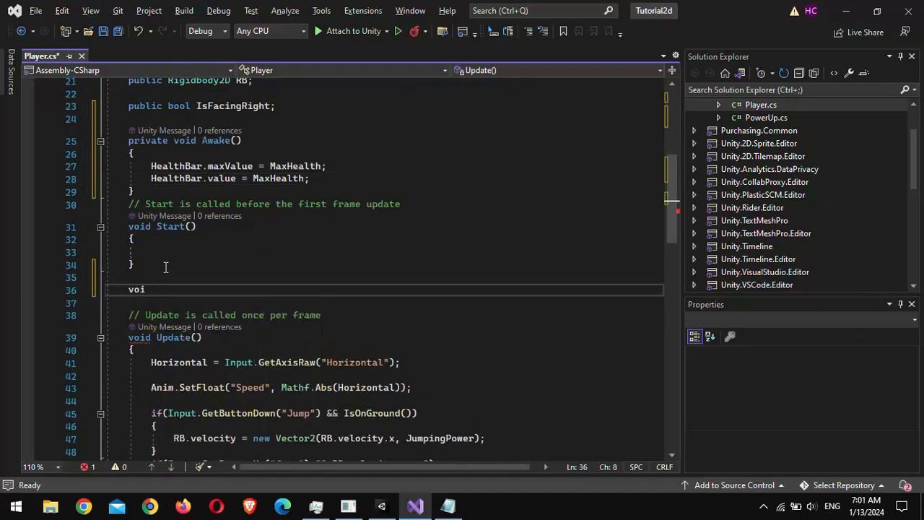
pyautogui.write('d Damage()')
pyautogui.press('Return')
pyautogui.write('{')
pyautogui.press('Return')
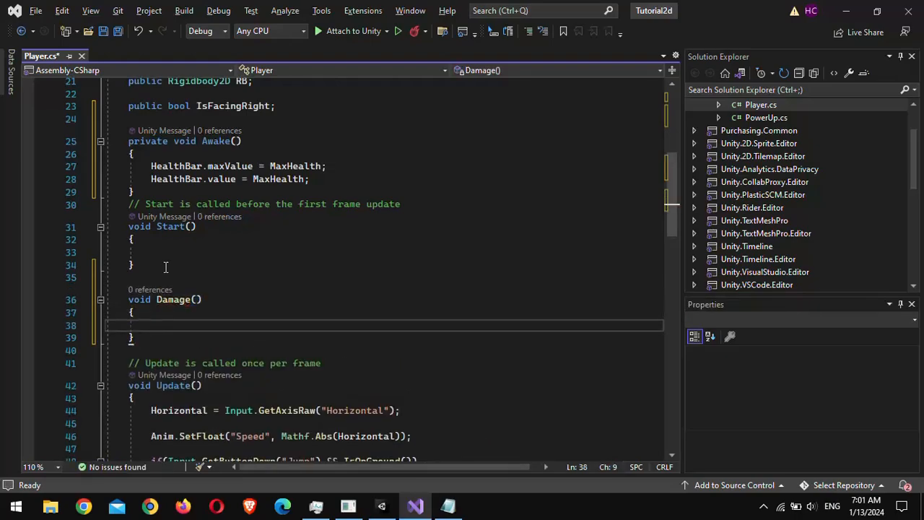
pyautogui.click(198, 300)
pyautogui.write('int Amout')
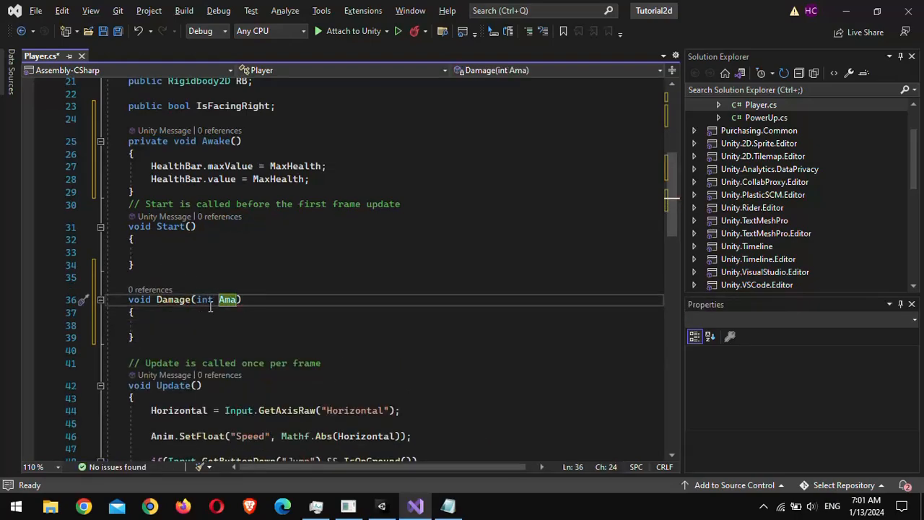
pyautogui.press('Left')
pyautogui.press('Left')
pyautogui.write('n')
# Fill the Damage method with "Health -= Amount;" and "HealthBar.value = Health;"
pyautogui.press('Down')
pyautogui.press('Down')
pyautogui.write('Health -= ')
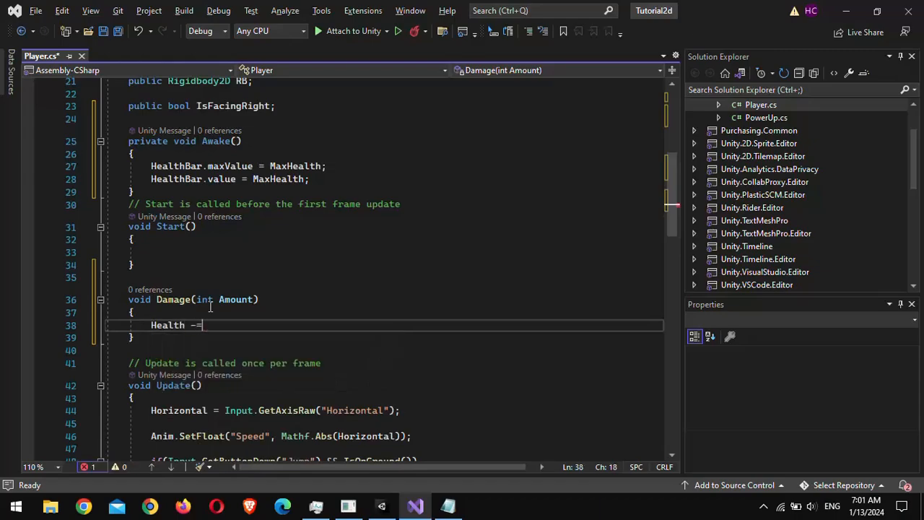
pyautogui.write('Amount;')
pyautogui.press('Return')
pyautogui.write('Health')
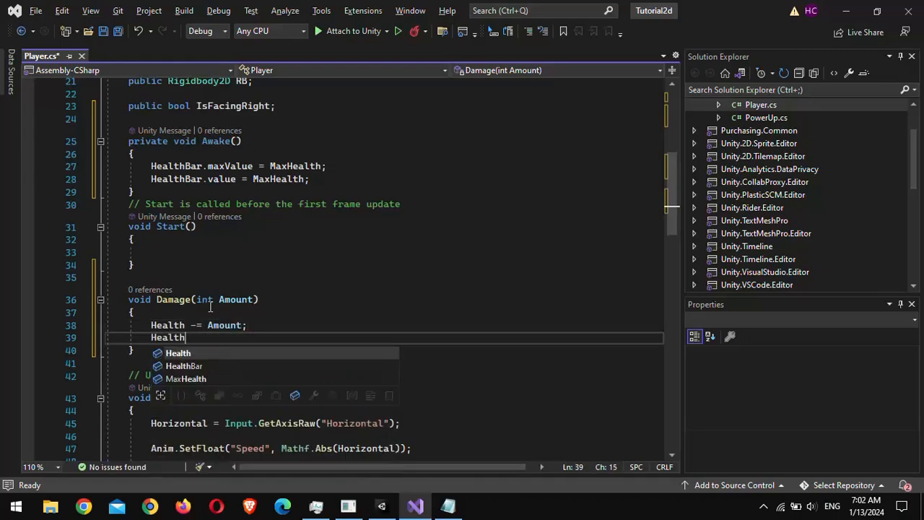
pyautogui.write('Bar.value = Health;')
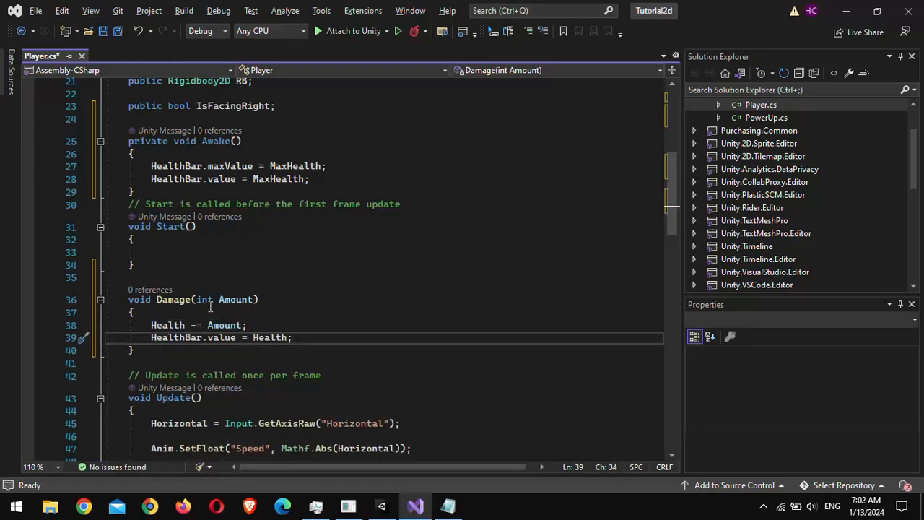
# Start the Update method with an empty block "if (Input.GetKeyDown(KeyCode.Space))"
pyautogui.scroll(-5, 191, 221)
pyautogui.click(191, 221)
pyautogui.press('Return')
pyautogui.write('if(inpu')
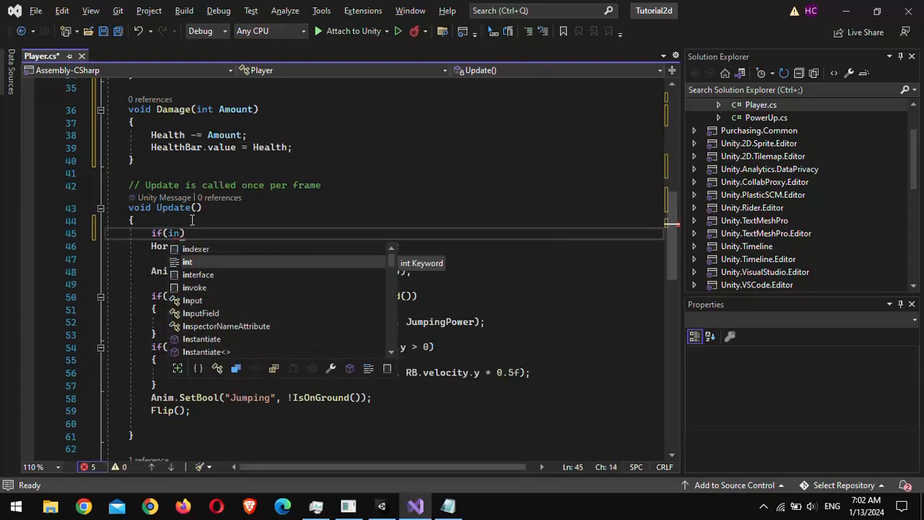
pyautogui.write('.GetKeyDown(k')
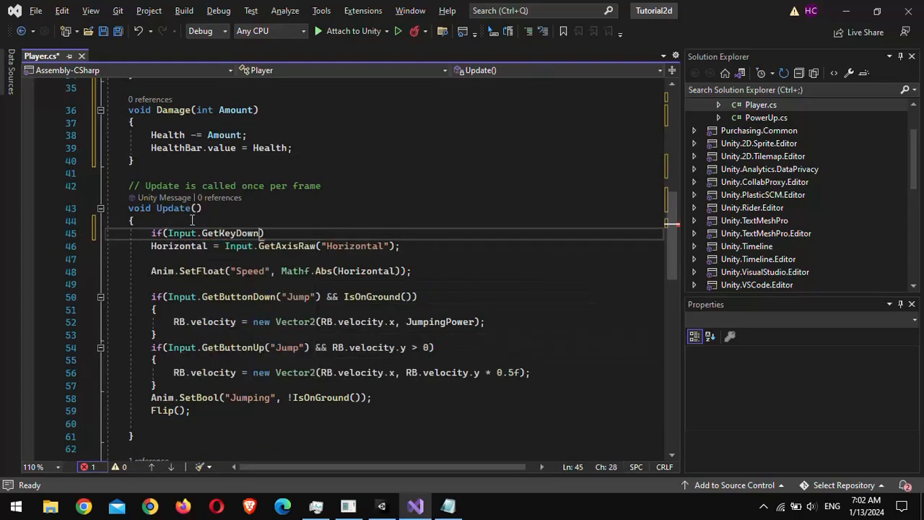
pyautogui.write('eyCode.Space))')
pyautogui.press('Return')
pyautogui.write('{')
pyautogui.press('Return')
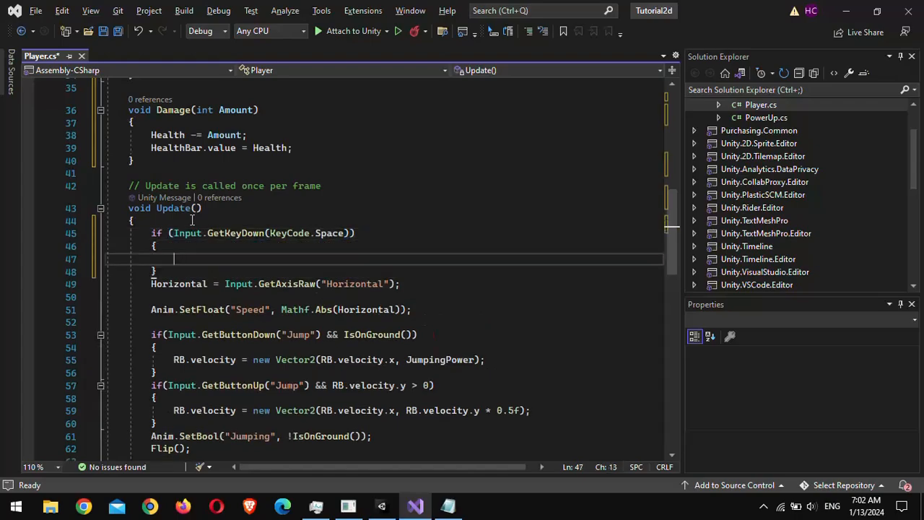
# Call Damage(20) and Debug.Log("I Got Damage") inside the Space key block, and save the script
pyautogui.write('Damage(20);')
pyautogui.press('Return')
pyautogui.write('Deb')
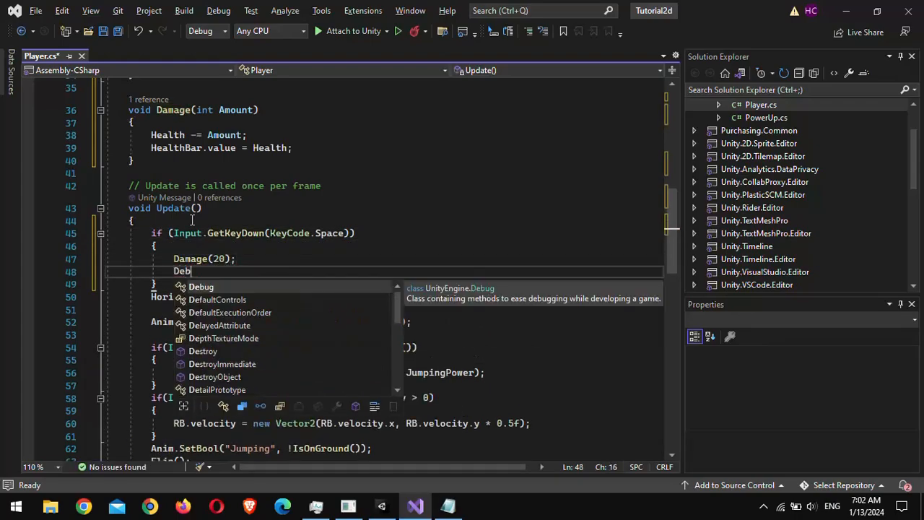
pyautogui.write('ug.Log("I Got Damage");')
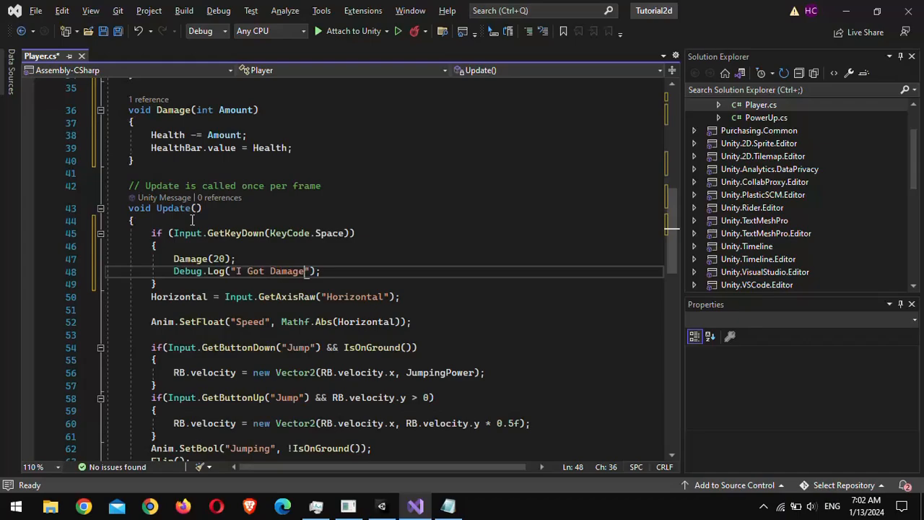
pyautogui.hotkey('ctrl', 's')
pyautogui.scroll(1, 240, 233)
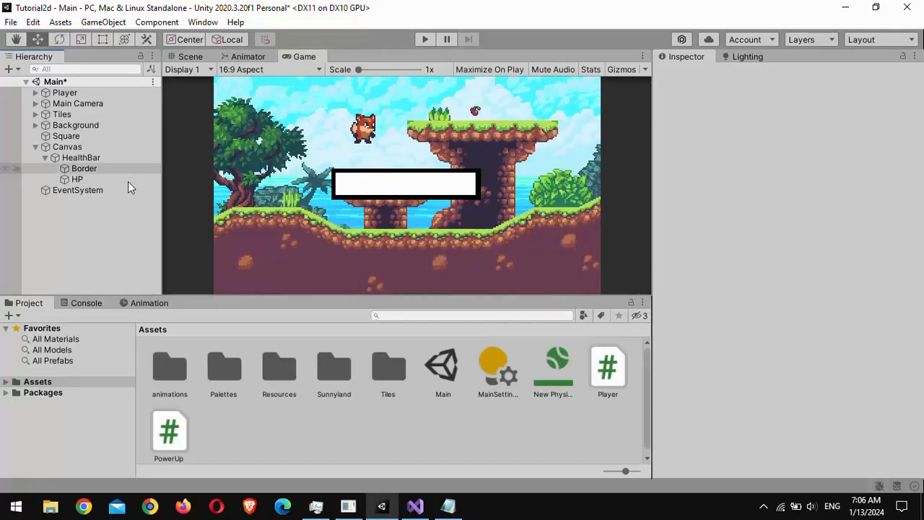
# Set both Max Health and Health to 100 in the Player object's Player script component
pyautogui.click(84, 88)
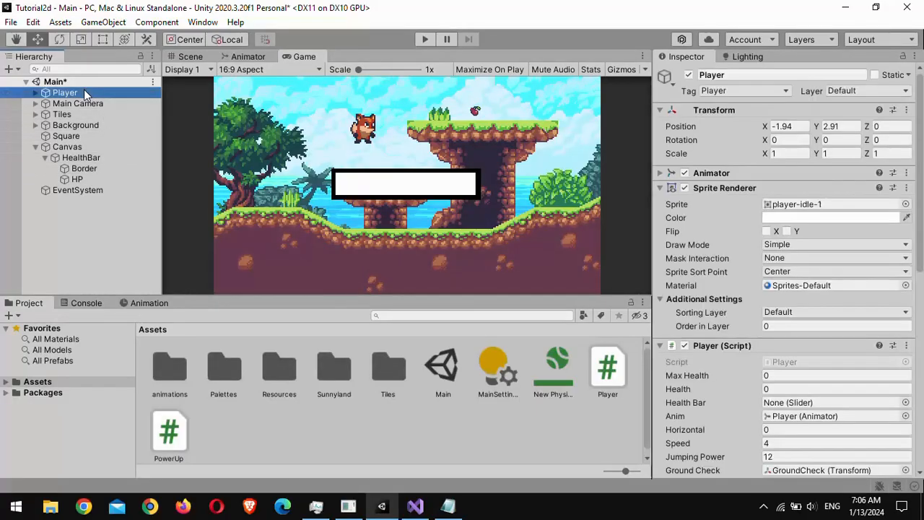
pyautogui.scroll(-6, 688, 269)
pyautogui.scroll(3, 689, 269)
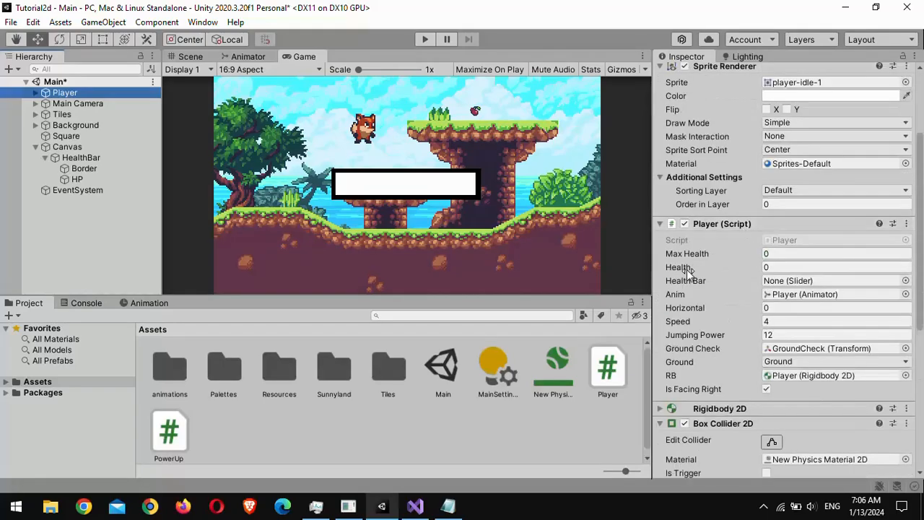
pyautogui.click(776, 254)
pyautogui.write('100')
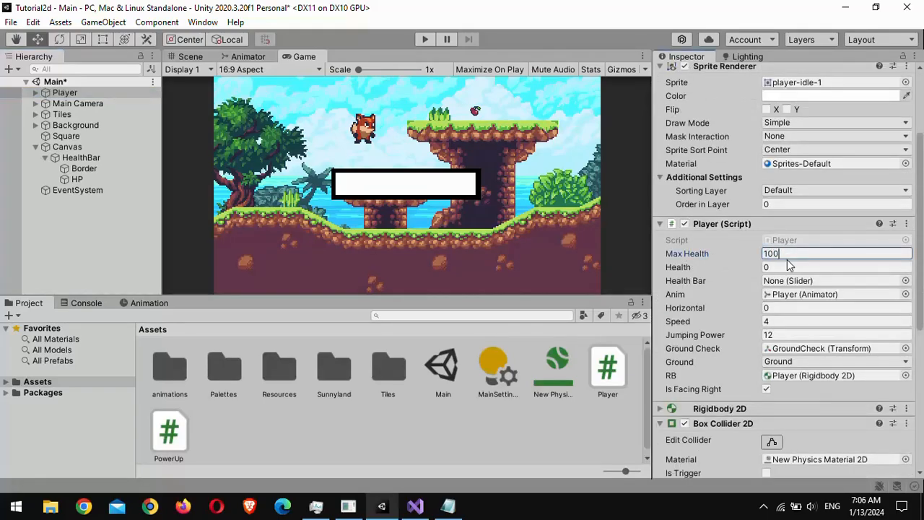
pyautogui.click(789, 266)
pyautogui.write('100')
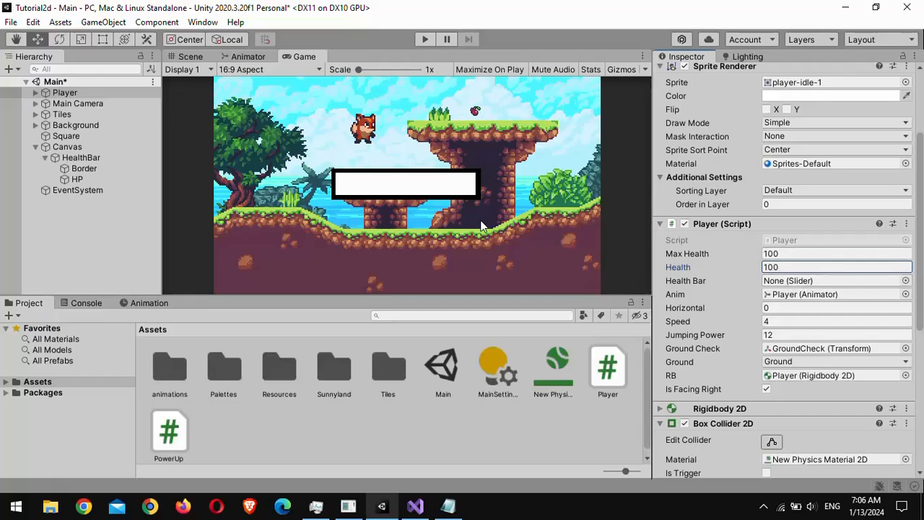
# Assign the HealthBar slider object to the Health Bar field of the Player's script component
pyautogui.moveTo(83, 160); pyautogui.dragTo(809, 281)
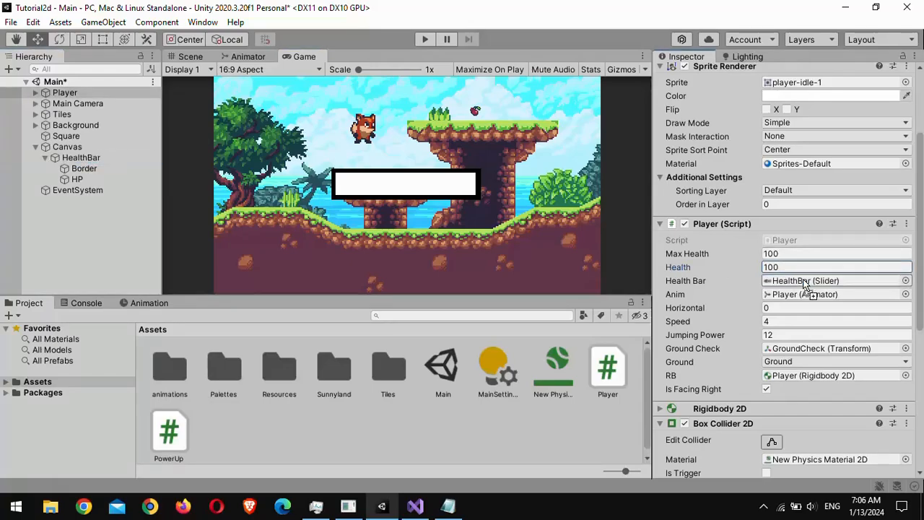
pyautogui.click(85, 248)
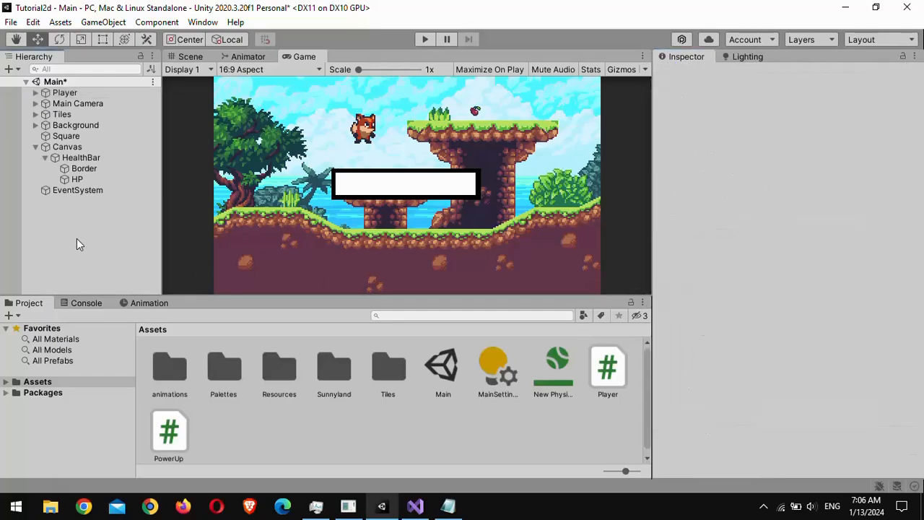
# Play-test the scene with the Console shown, moving and damaging the player to check the health bar, and stop play mode
pyautogui.click(426, 39)
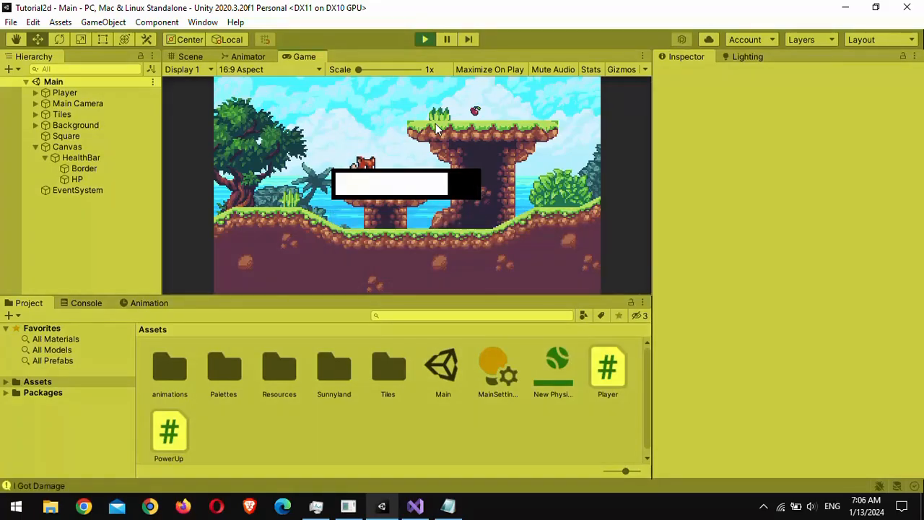
pyautogui.click(88, 304)
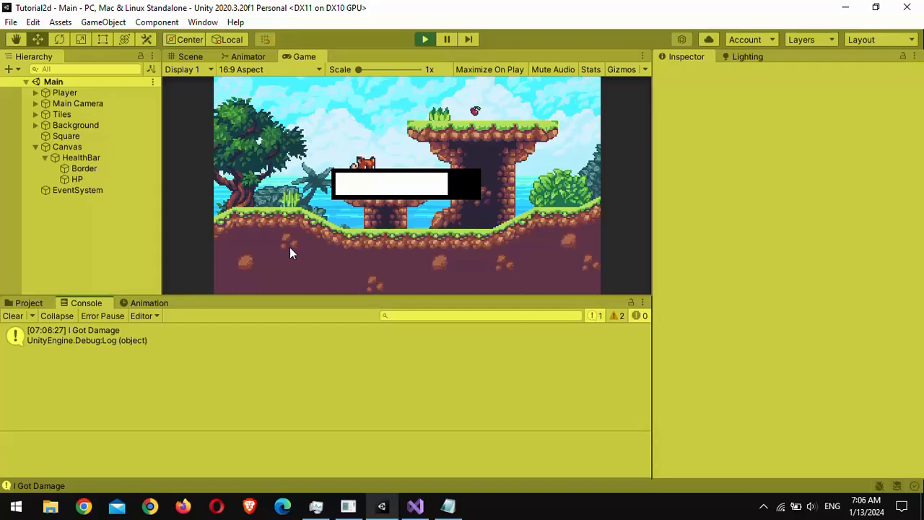
pyautogui.press('d')
pyautogui.press('a')
pyautogui.press('d')
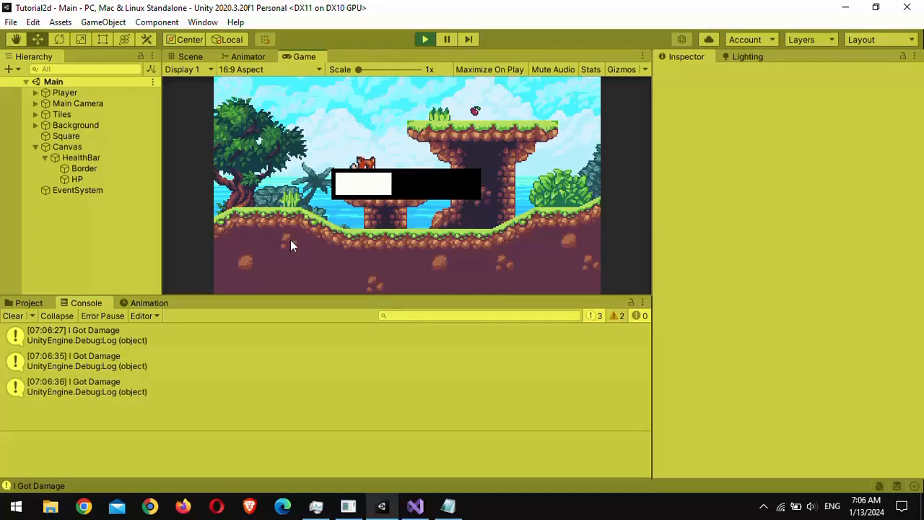
pyautogui.press('a')
pyautogui.press('d')
pyautogui.press('a')
pyautogui.press('space')
pyautogui.press('d')
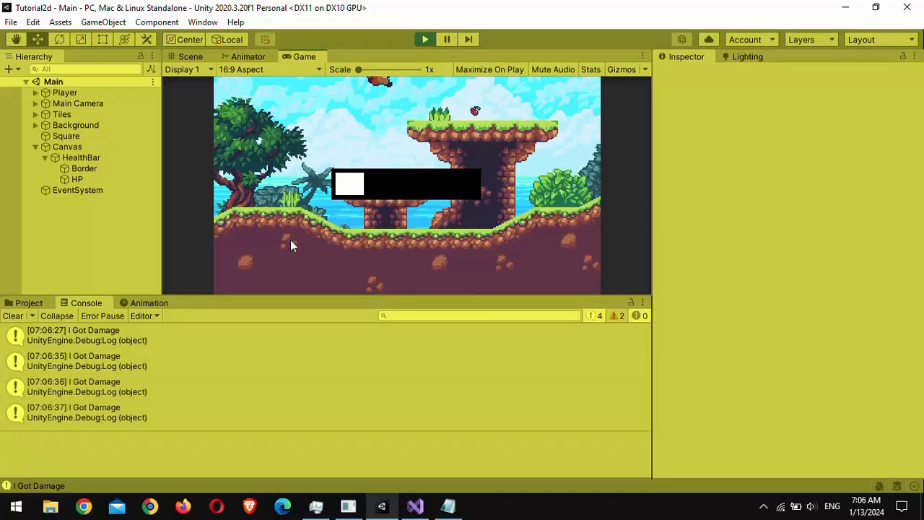
pyautogui.press('a')
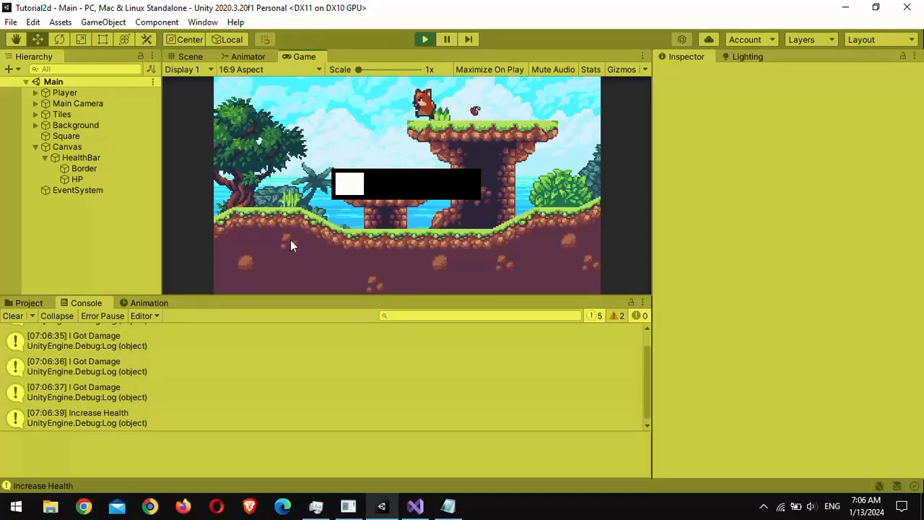
pyautogui.hotkey('ctrl', 'p')
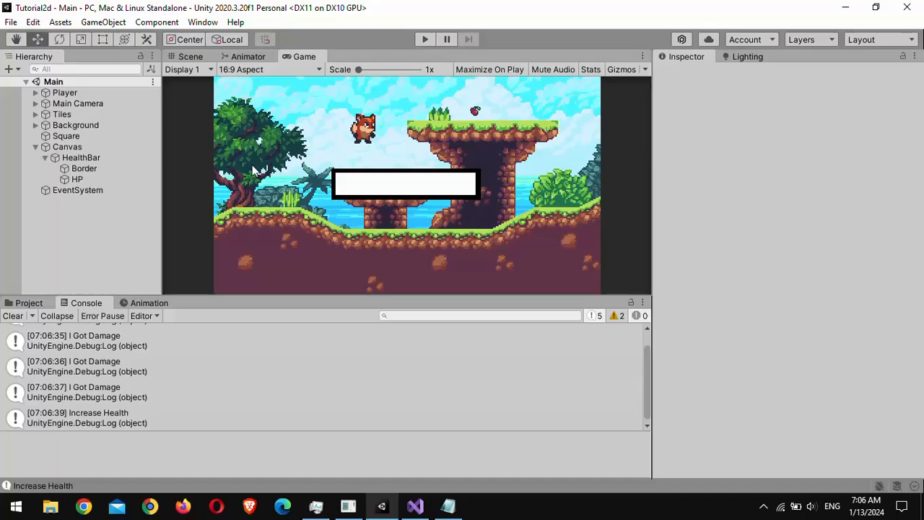
# Set the Canvas Scaler's UI Scale Mode to Scale With Screen Size and its Match value to 0.5
pyautogui.click(82, 148)
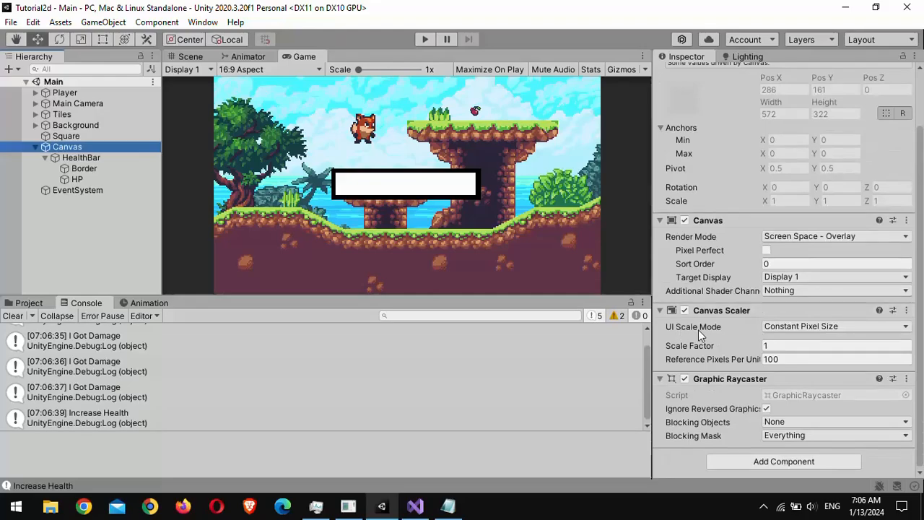
pyautogui.click(789, 327)
pyautogui.click(799, 357)
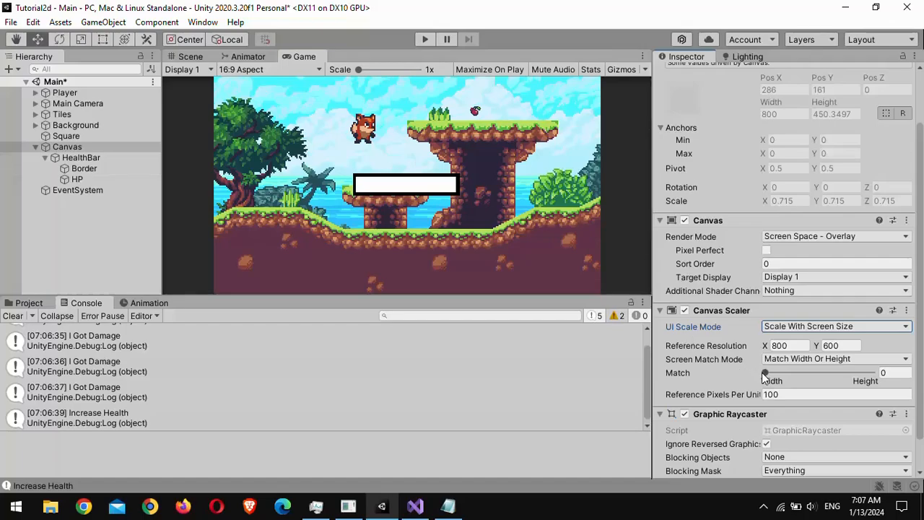
pyautogui.moveTo(765, 374)
pyautogui.mouseDown()
pyautogui.moveTo(875, 374)
pyautogui.moveTo(708, 364)
pyautogui.moveTo(837, 378)
pyautogui.moveTo(738, 363)
pyautogui.mouseUp()
pyautogui.click(893, 373)
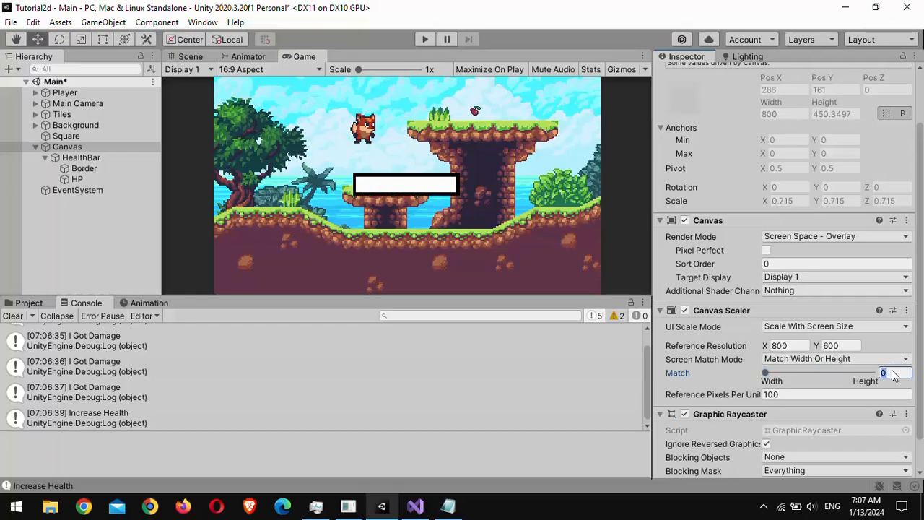
pyautogui.write('0.5')
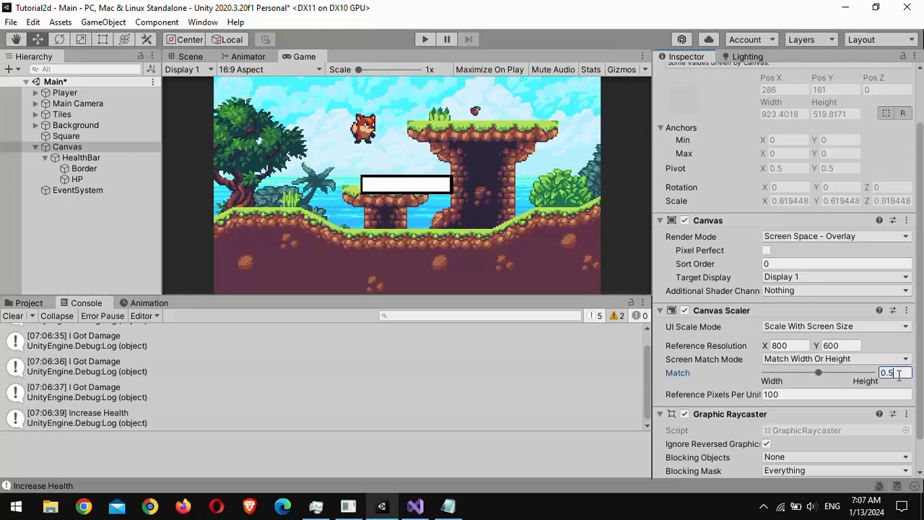
# Anchor the HealthBar to the canvas's top-left corner with the anchor preset, also setting its position
pyautogui.click(81, 158)
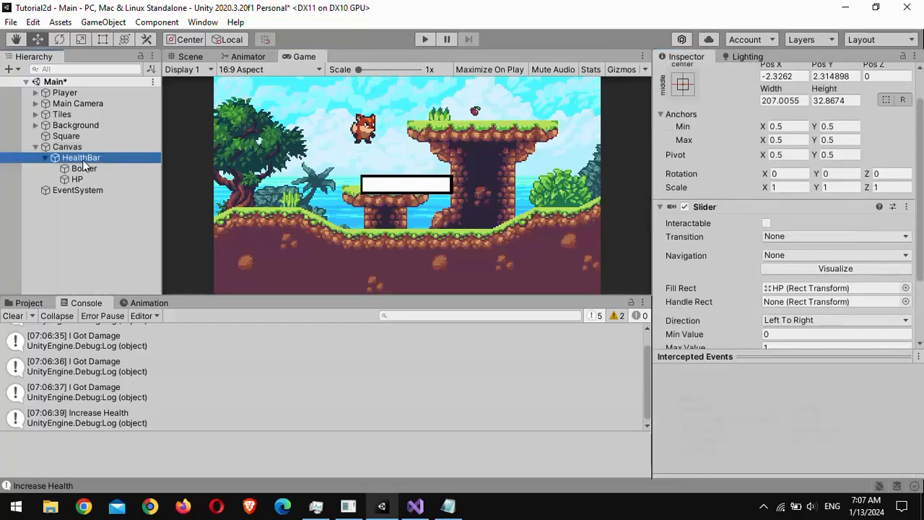
pyautogui.click(681, 93)
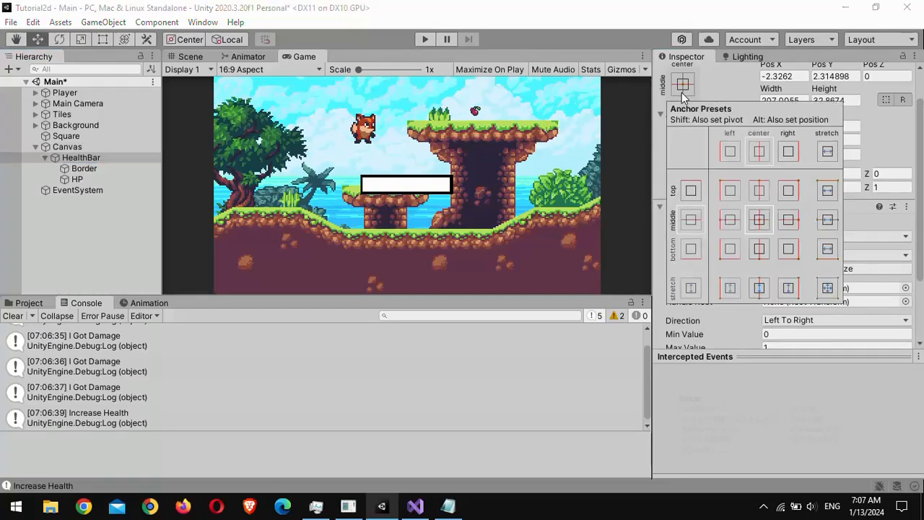
pyautogui.press('alt')
pyautogui.keyDown('alt'); pyautogui.click(733, 192); pyautogui.keyUp('alt')
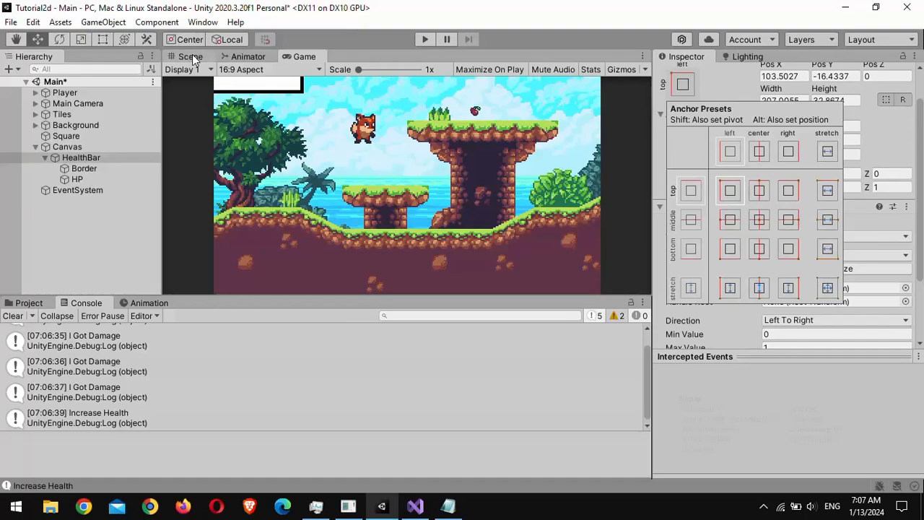
# Move the HealthBar inward from the canvas corner to about X 150, Y -53, and save the scene
pyautogui.click(191, 56)
pyautogui.moveTo(281, 121); pyautogui.dragTo(292, 134)
pyautogui.click(302, 57)
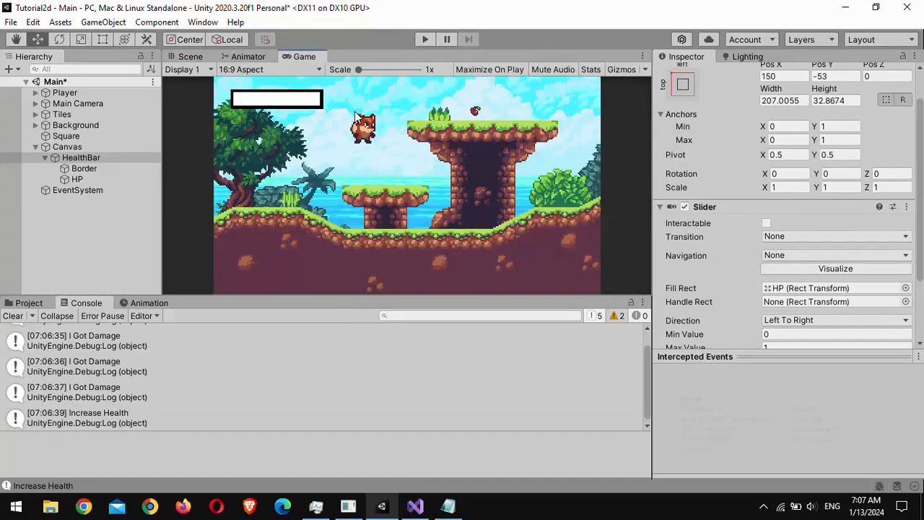
pyautogui.click(121, 196)
pyautogui.hotkey('ctrl', 's')
# Change the HP image's color to bright green and save the scene
pyautogui.click(111, 179)
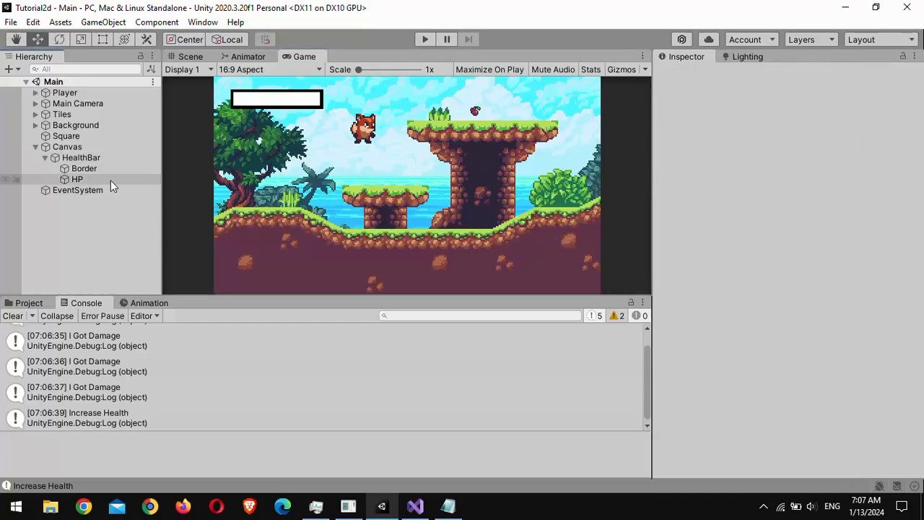
pyautogui.scroll(-3, 777, 230)
pyautogui.click(777, 229)
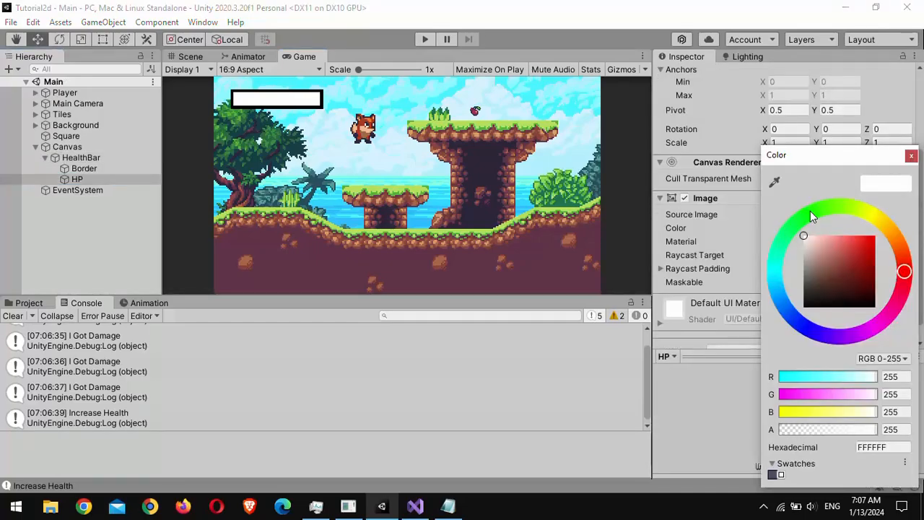
pyautogui.click(810, 211)
pyautogui.moveTo(849, 260); pyautogui.dragTo(884, 218)
pyautogui.click(911, 156)
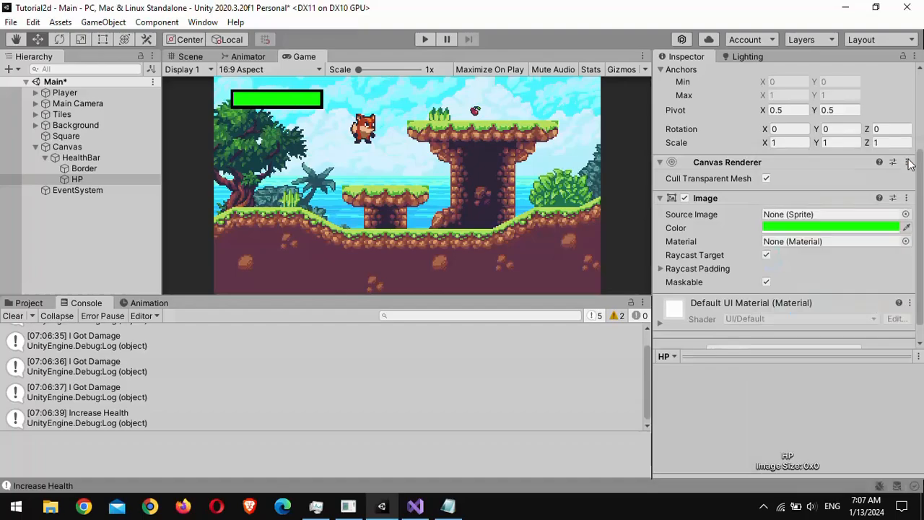
pyautogui.click(86, 214)
pyautogui.hotkey('ctrl', 's')
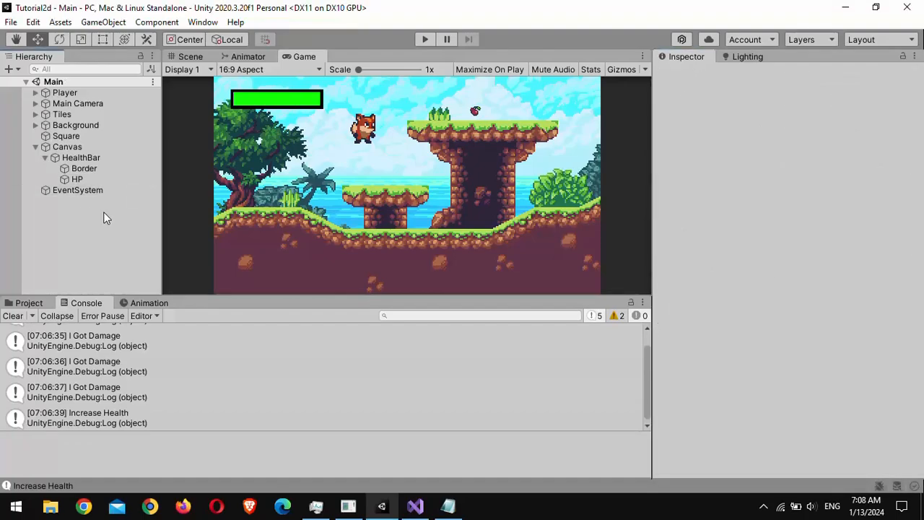
# Switch to Visual Studio and add an empty method "void Regenerate(int Amount)" below the Damage method in Player.cs
pyautogui.hotkey('alt', 'Tab')
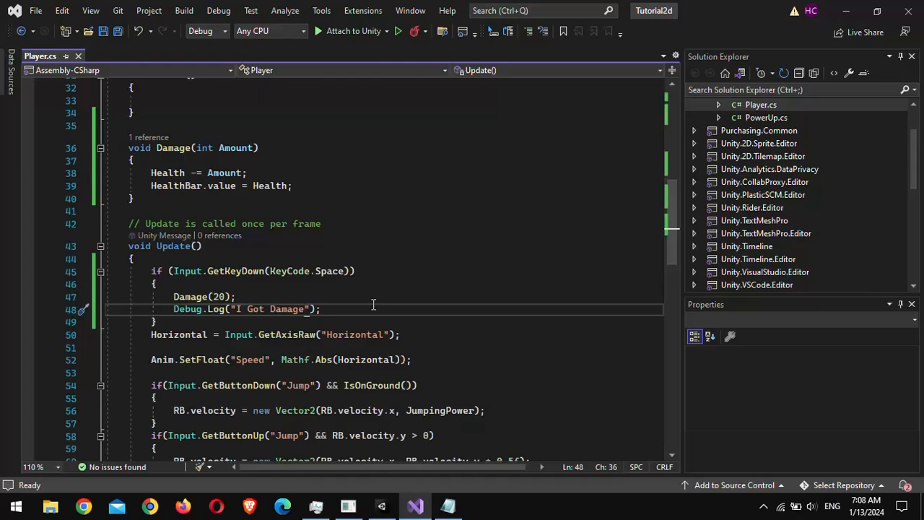
pyautogui.click(174, 202)
pyautogui.press('Return')
pyautogui.press('Return')
pyautogui.write('void Rege')
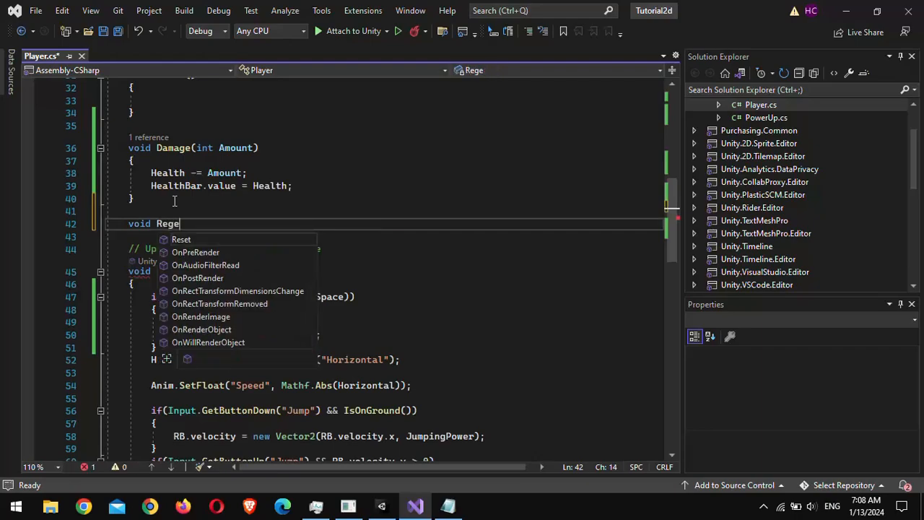
pyautogui.write('nerate(int Amount)')
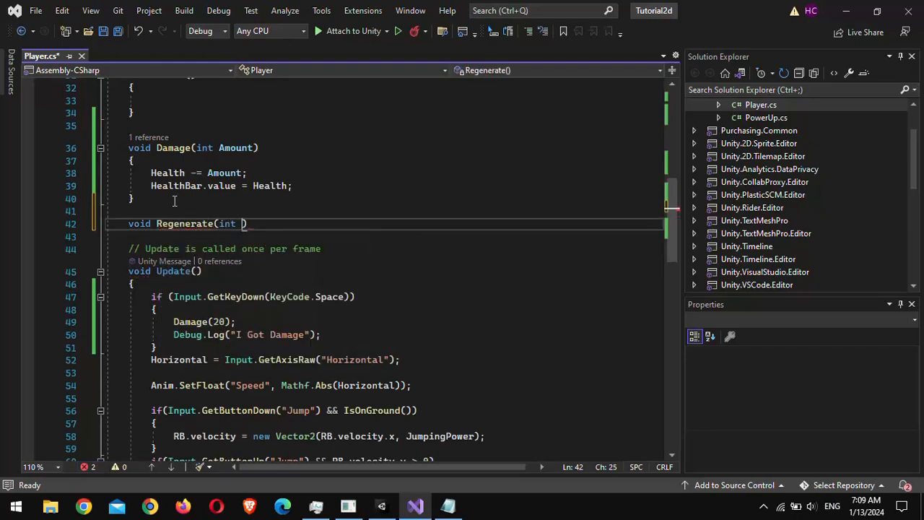
pyautogui.press('Return')
pyautogui.write('{')
pyautogui.press('Return')
# Fill the Regenerate method with "Health += Amount;" and "HealthBar.value = Health;"
pyautogui.write('Health += Amount;')
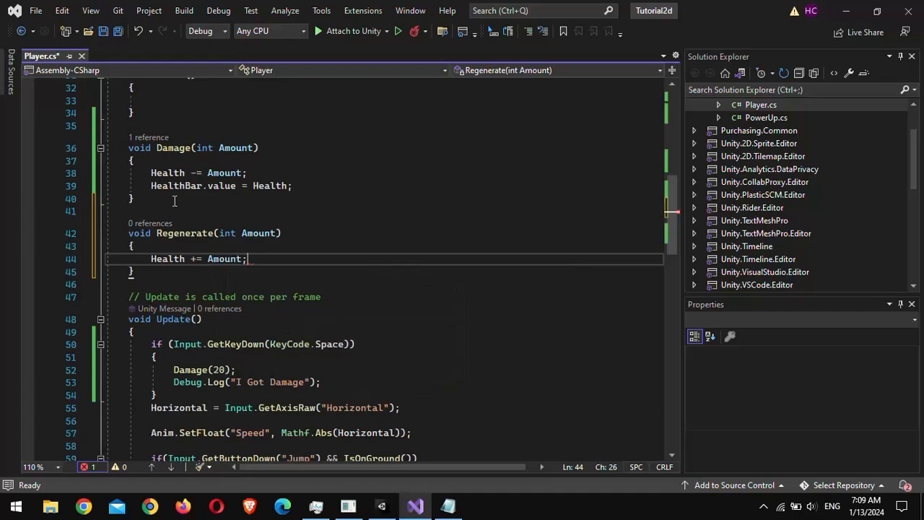
pyautogui.press('Return')
pyautogui.write('HealthBar.value = EH')
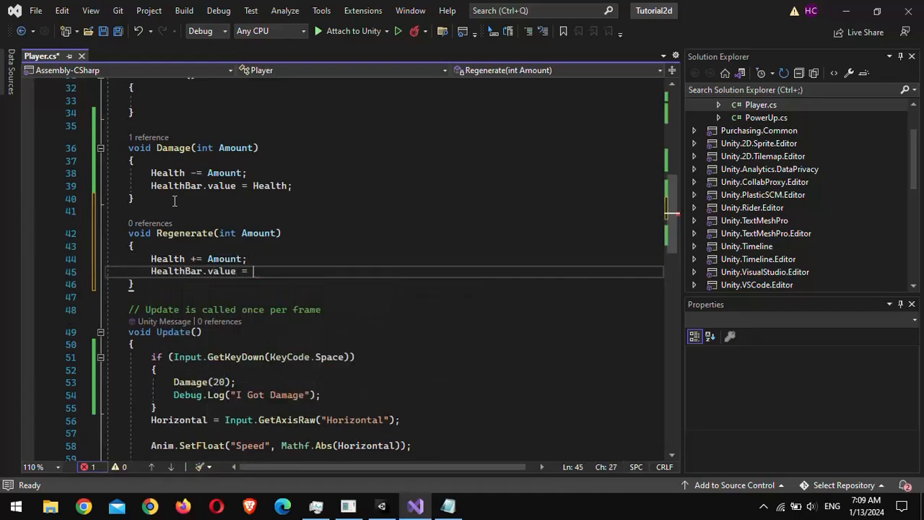
pyautogui.press('BackSpace')
pyautogui.press('BackSpace')
pyautogui.write('Health;')
# Add an empty block "if (Input.GetKeyDown(KeyCode.H))" in Update, below the Space key block
pyautogui.scroll(-3, 196, 278)
pyautogui.click(196, 294)
pyautogui.press('Return')
pyautogui.write('i')
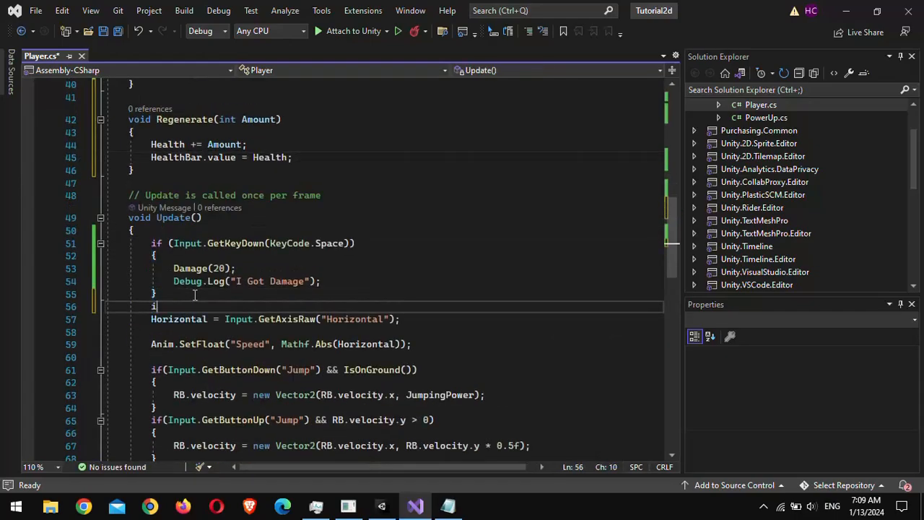
pyautogui.write('f(Input.G')
pyautogui.write('KeyDown(KeyCode.')
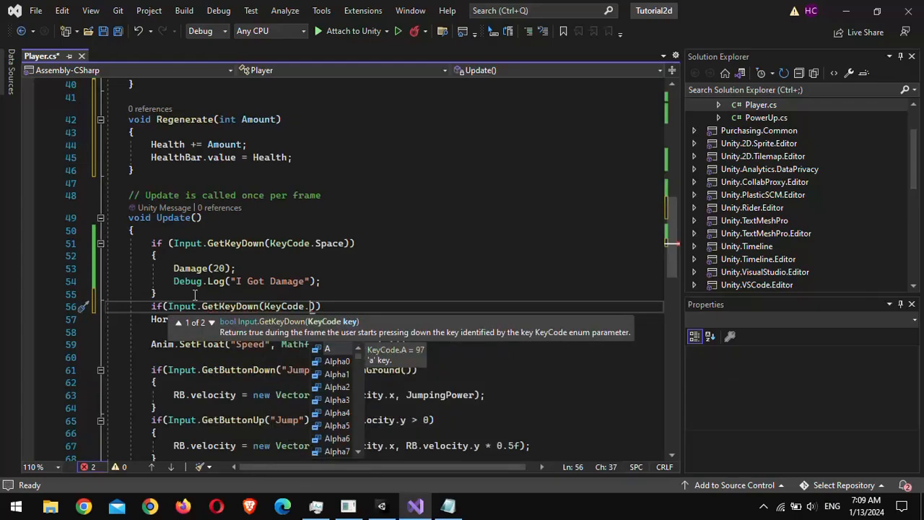
pyautogui.write('H)')
pyautogui.press('Return')
pyautogui.write('{')
pyautogui.press('Return')
# Call Regenerate(20) and Debug.Log("Thanks for healing") inside the H key block, and save the script
pyautogui.write('Regenerate(2')
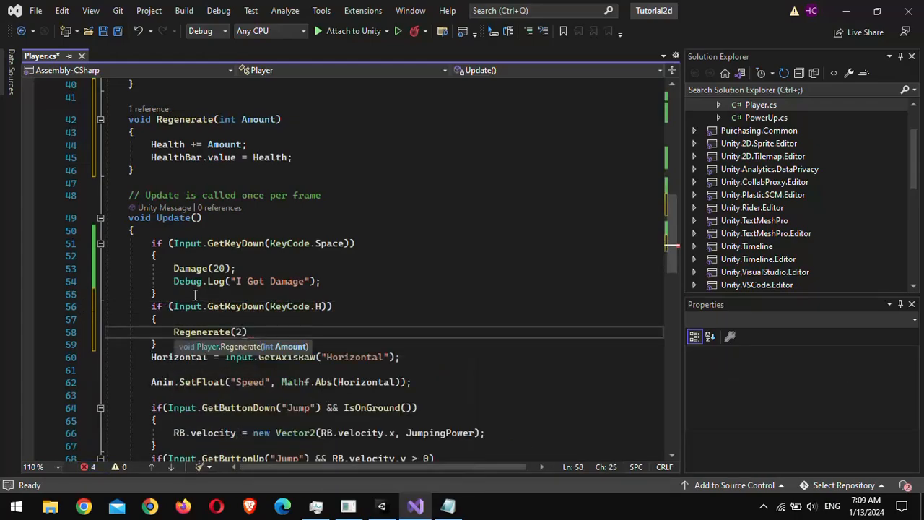
pyautogui.write('0);')
pyautogui.press('Return')
pyautogui.write('Debug.Log("')
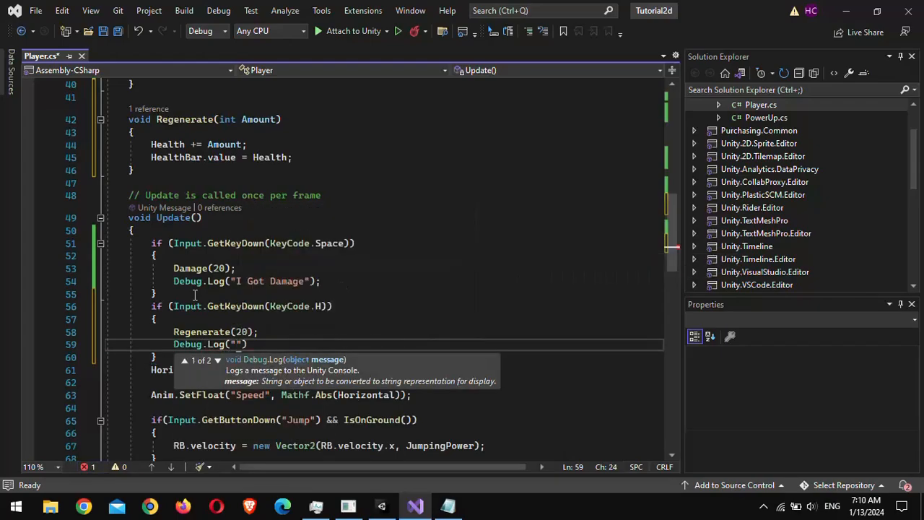
pyautogui.write('Thanks for the H')
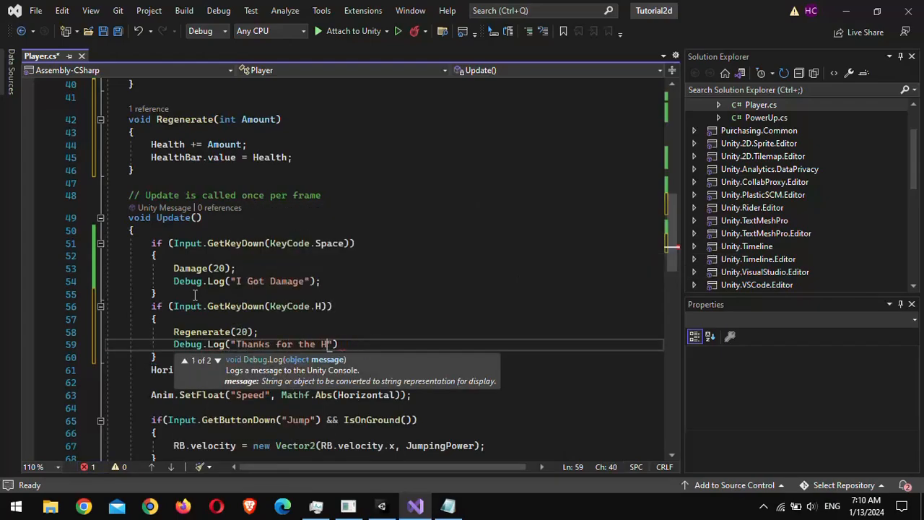
pyautogui.press('BackSpace')
pyautogui.press('BackSpace')
pyautogui.press('BackSpace')
pyautogui.press('BackSpace')
pyautogui.press('BackSpace')
pyautogui.write('healing')
pyautogui.press('End')
pyautogui.write(';')
pyautogui.hotkey('ctrl', 's')
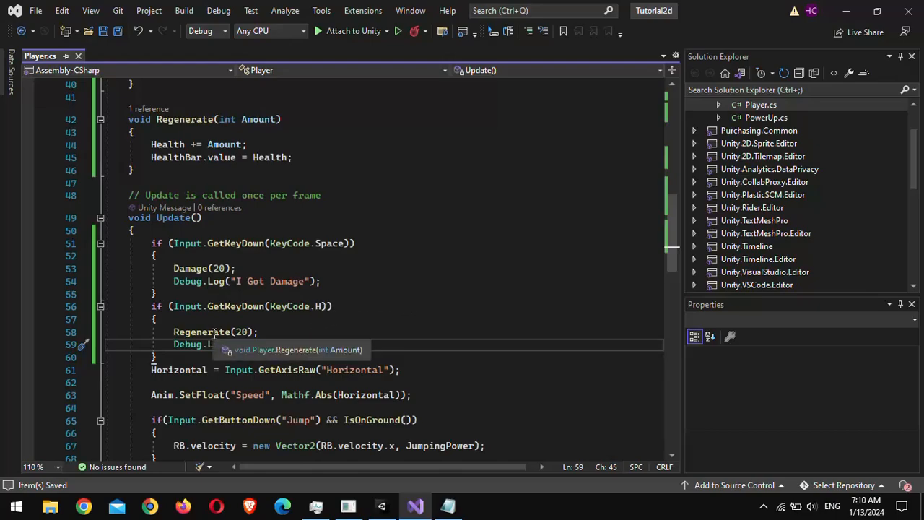
# Switch to Unity and play-test the scene, healing the player twice after damage to check the health bar
pyautogui.click(381, 505)
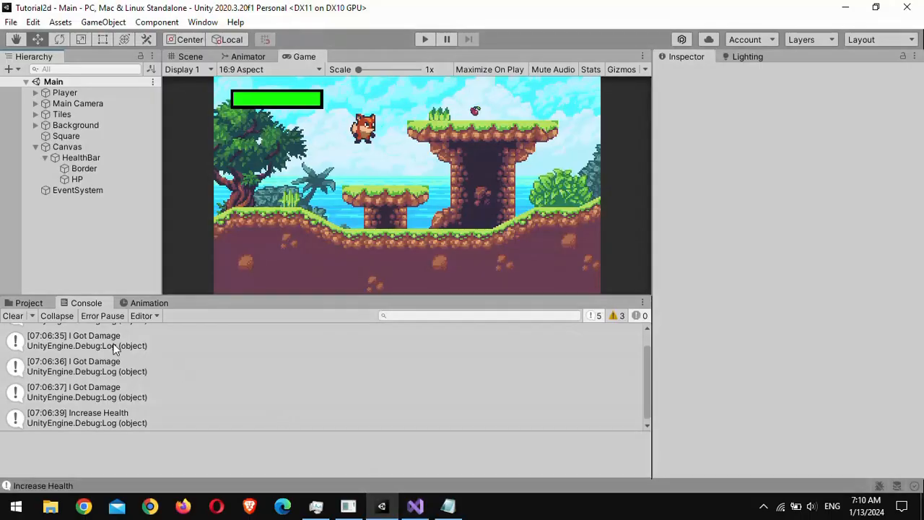
pyautogui.click(425, 39)
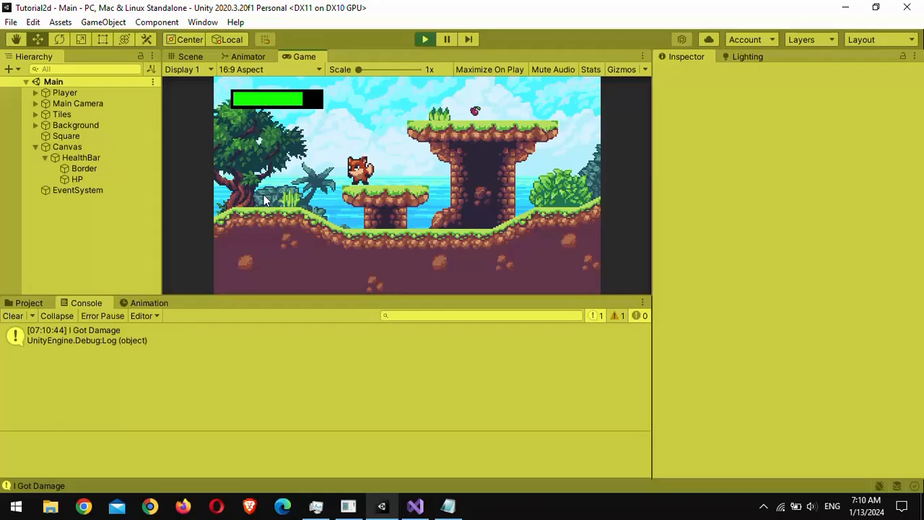
pyautogui.press('h')
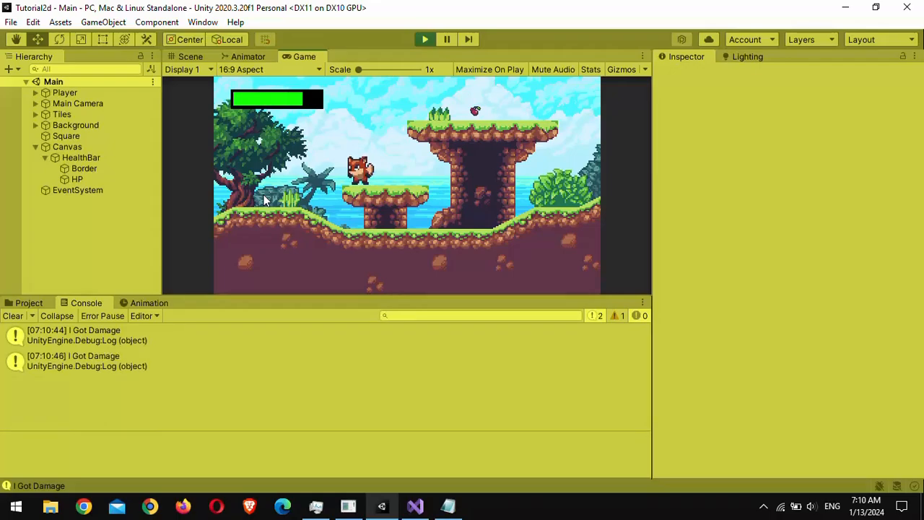
pyautogui.press('h')
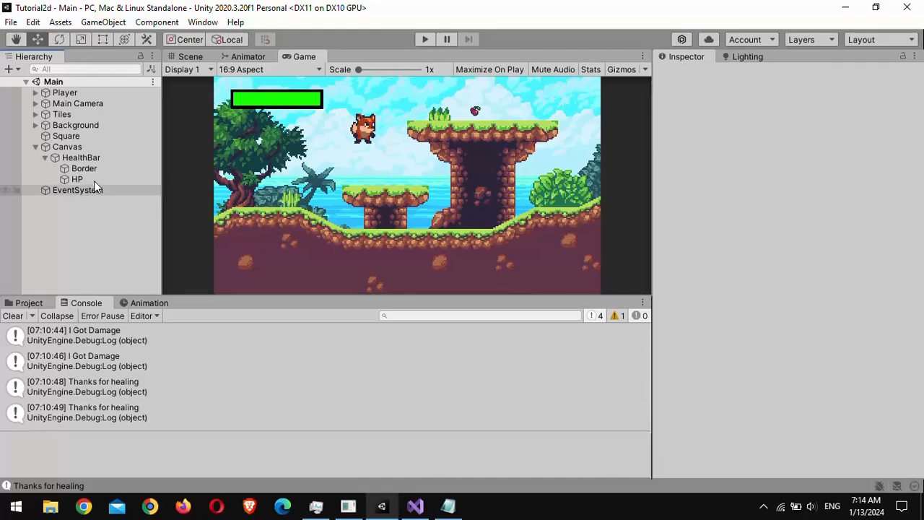
# Change the Canvas render mode to World Space
pyautogui.click(66, 147)
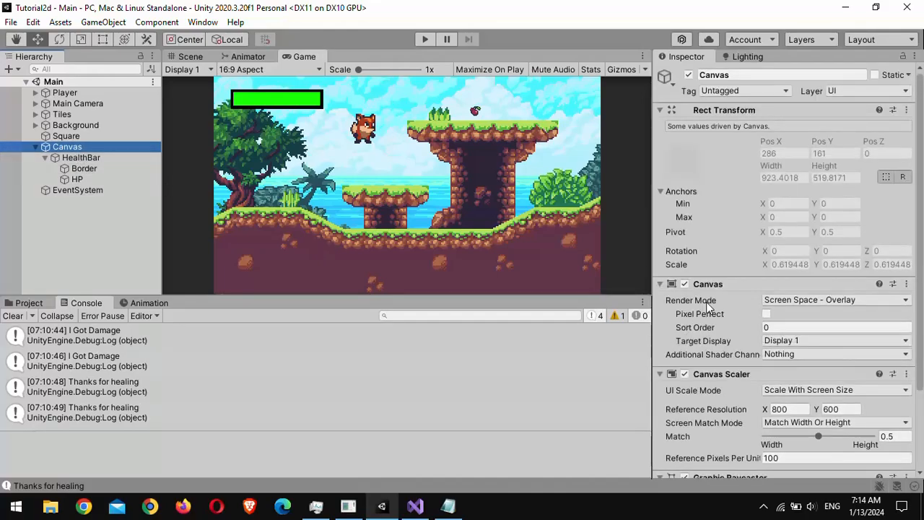
pyautogui.click(795, 301)
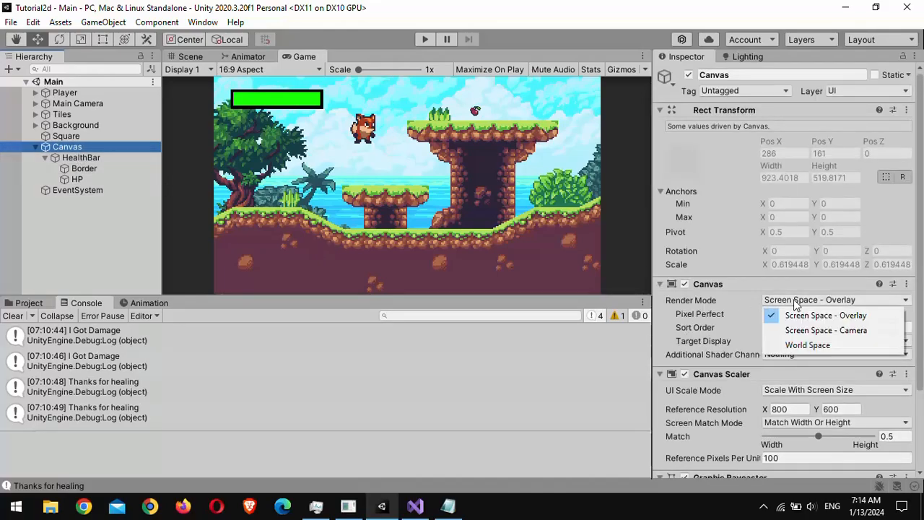
pyautogui.click(802, 345)
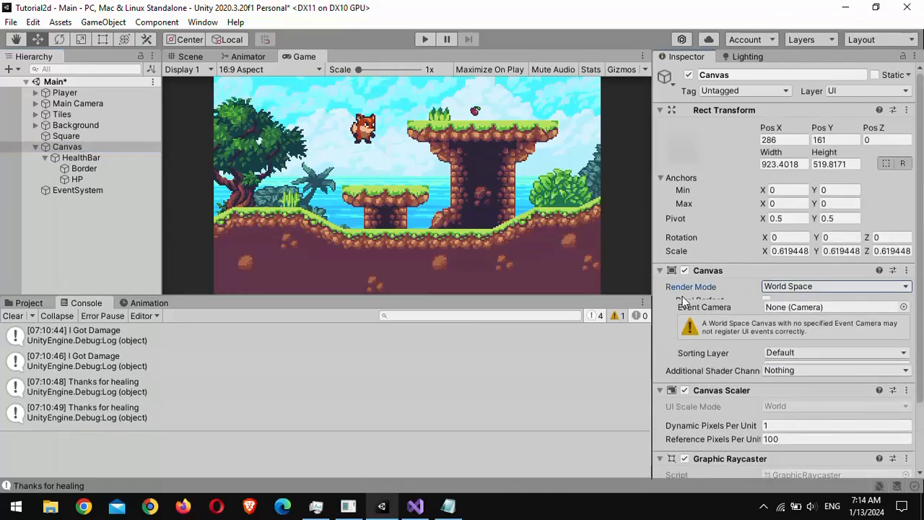
# Set the Canvas X and Y scale to 0.01 and frame it in the Scene view
pyautogui.click(191, 56)
pyautogui.doubleClick(67, 146)
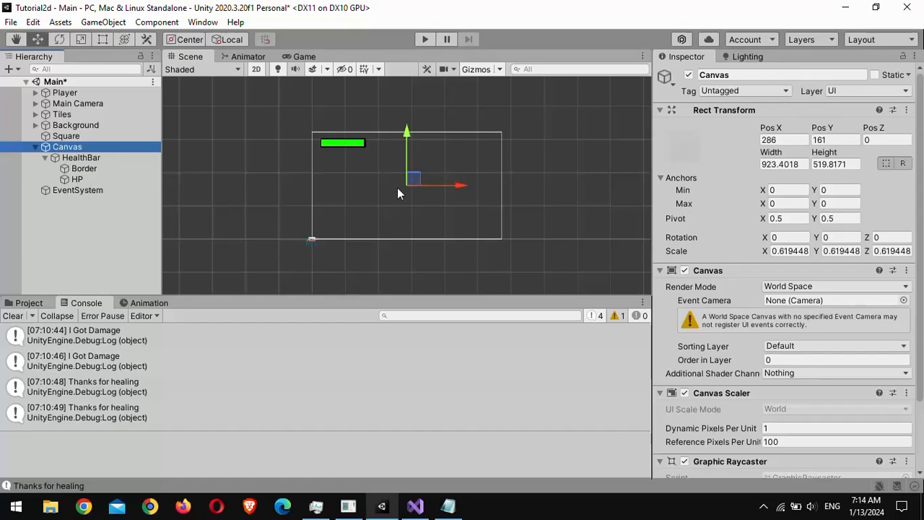
pyautogui.click(784, 251)
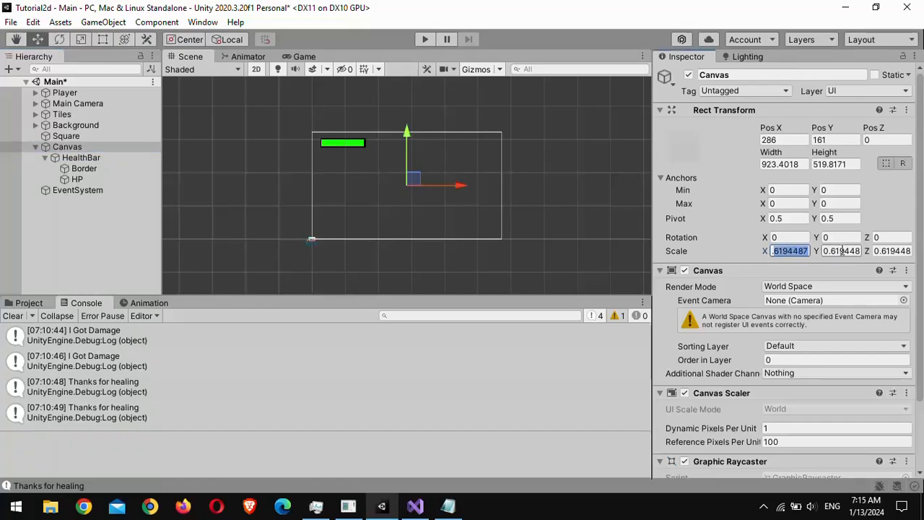
pyautogui.write('0.01')
pyautogui.press('Tab')
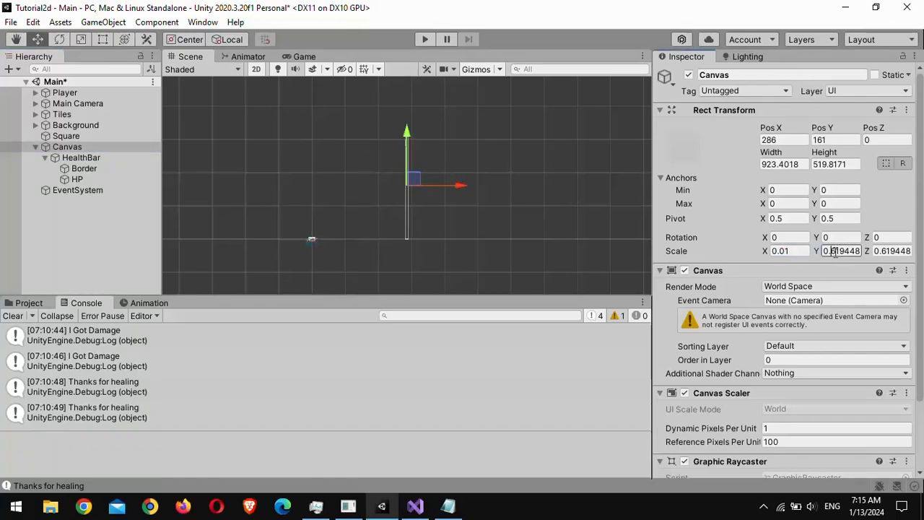
pyautogui.write('0.01')
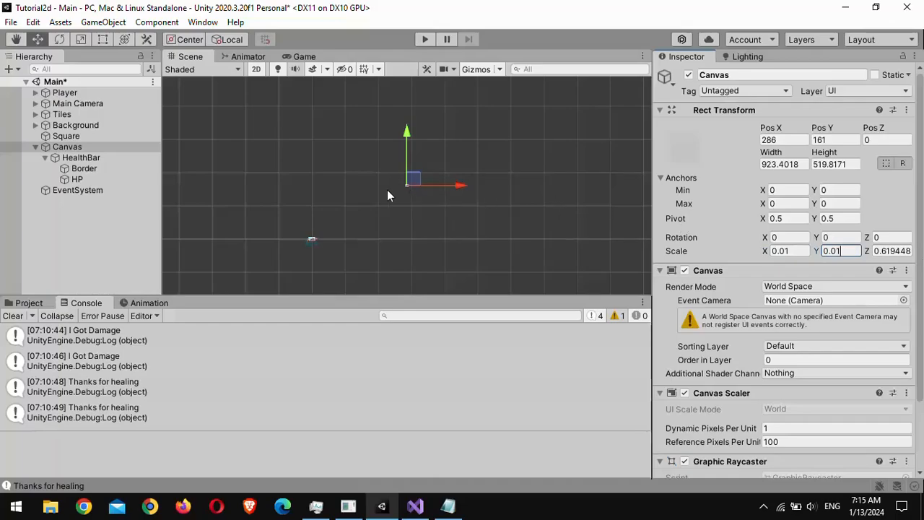
pyautogui.doubleClick(67, 147)
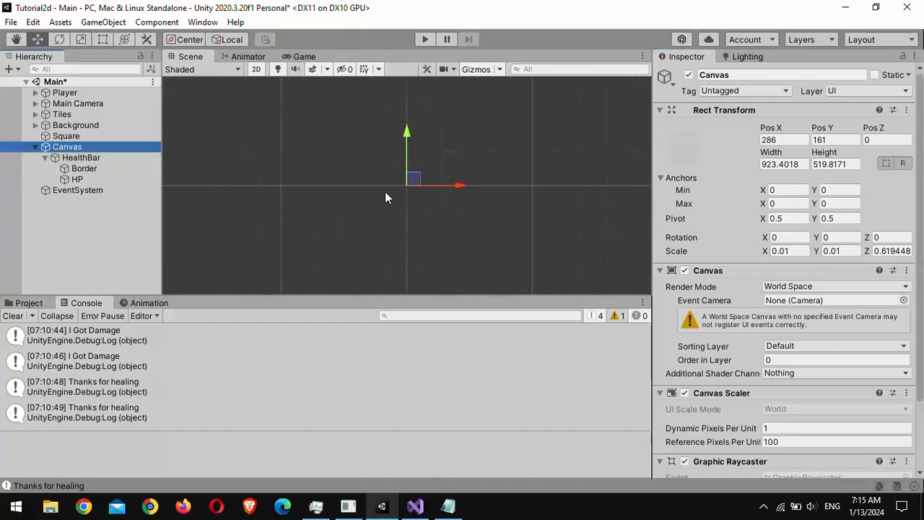
# Anchor and position the HealthBar at the middle center of the Canvas
pyautogui.click(94, 158)
pyautogui.click(682, 148)
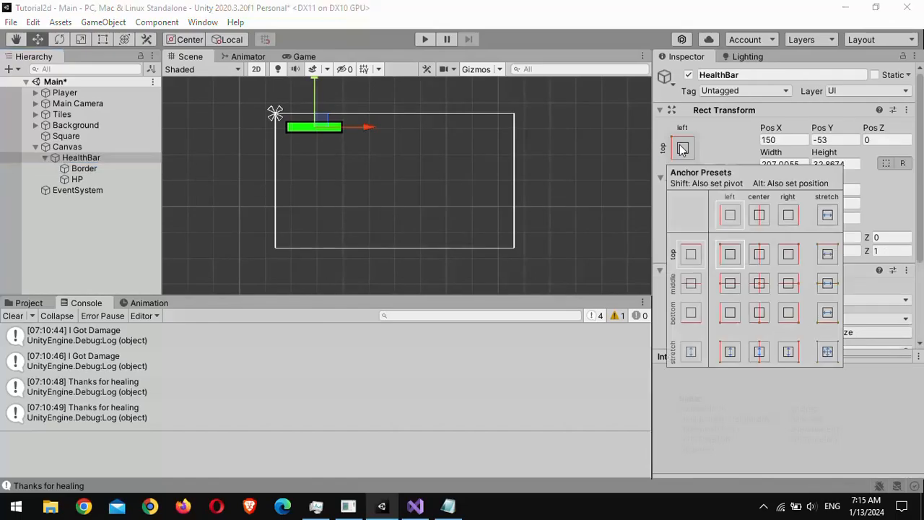
pyautogui.keyDown('alt'); pyautogui.click(761, 282); pyautogui.keyUp('alt')
pyautogui.click(67, 159)
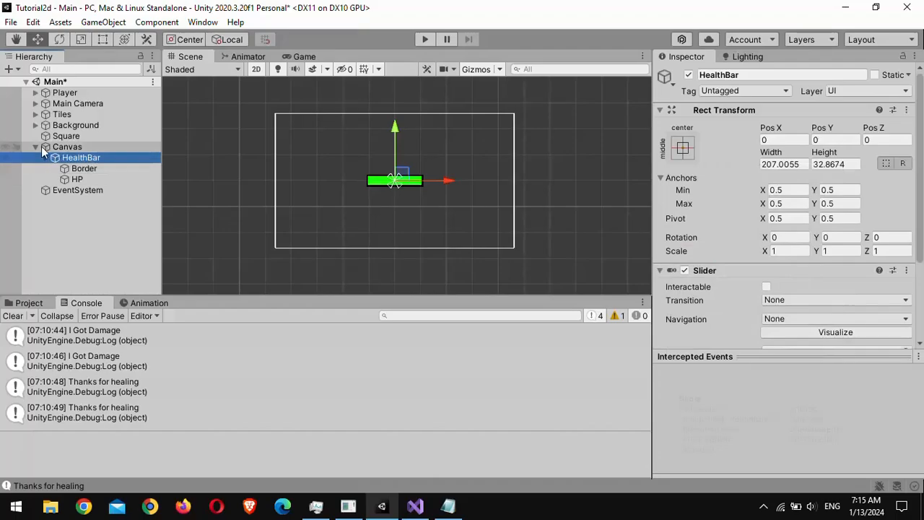
# Make the Canvas a child of the Player object, alongside GroundCheck
pyautogui.click(36, 93)
pyautogui.click(66, 158)
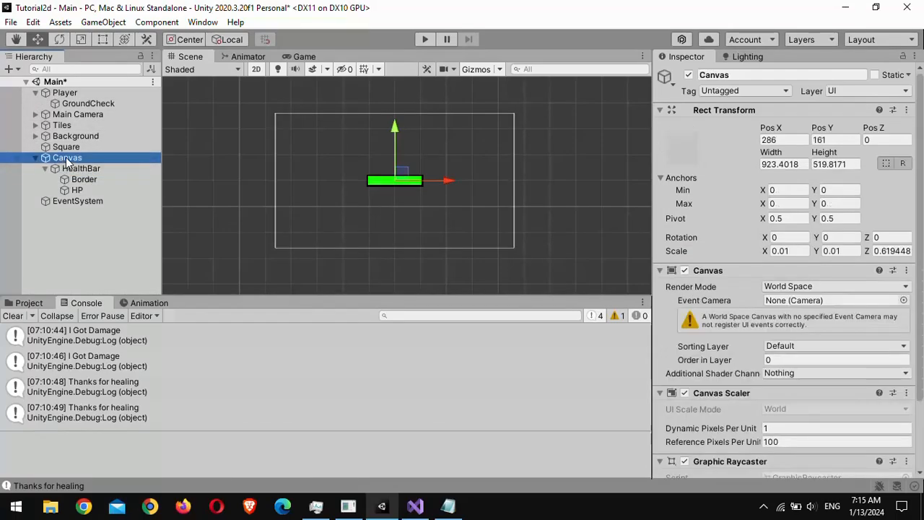
pyautogui.moveTo(66, 158); pyautogui.dragTo(65, 93)
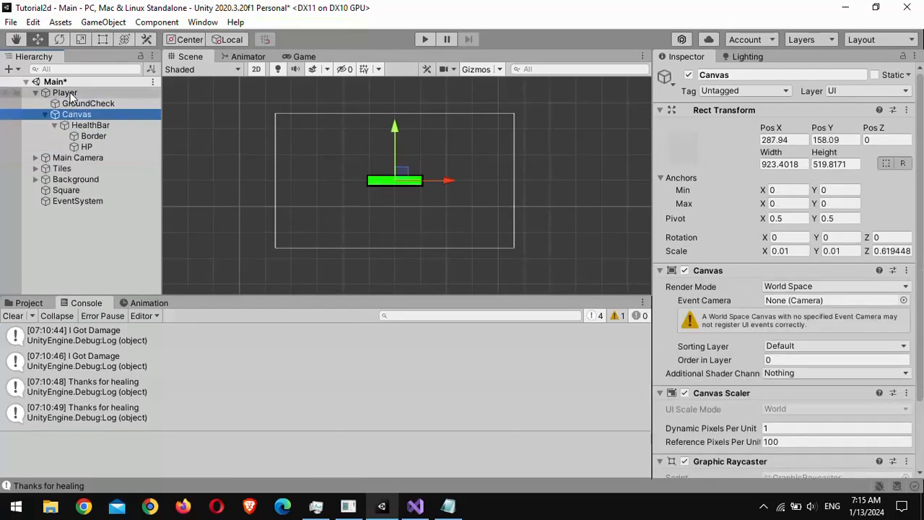
# Set the Canvas Pos X and Pos Y to 0 so it sits on the Player
pyautogui.click(784, 140)
pyautogui.write('0')
pyautogui.click(848, 140)
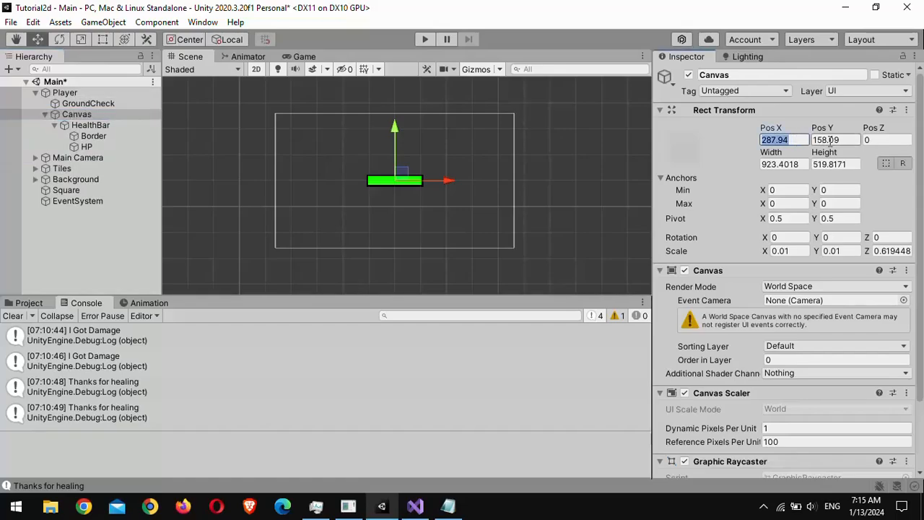
pyautogui.write('0')
pyautogui.click(68, 94)
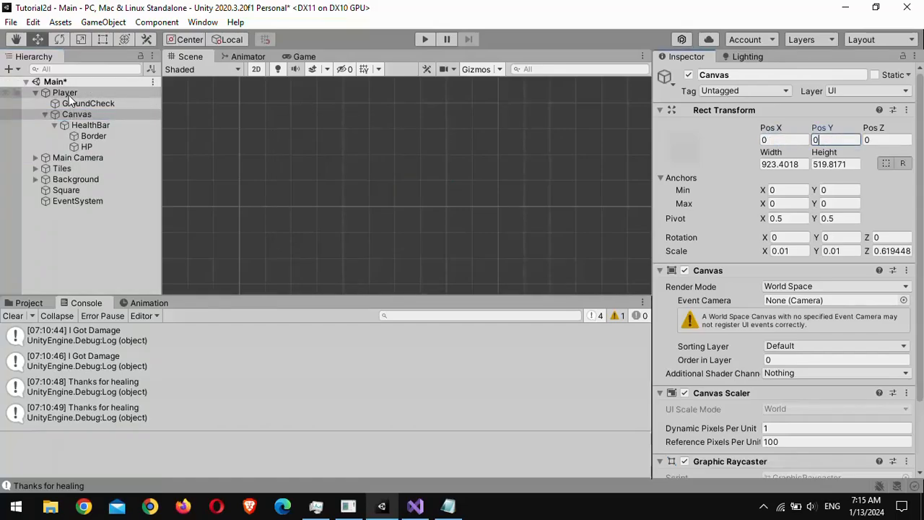
pyautogui.scroll(5, 414, 186)
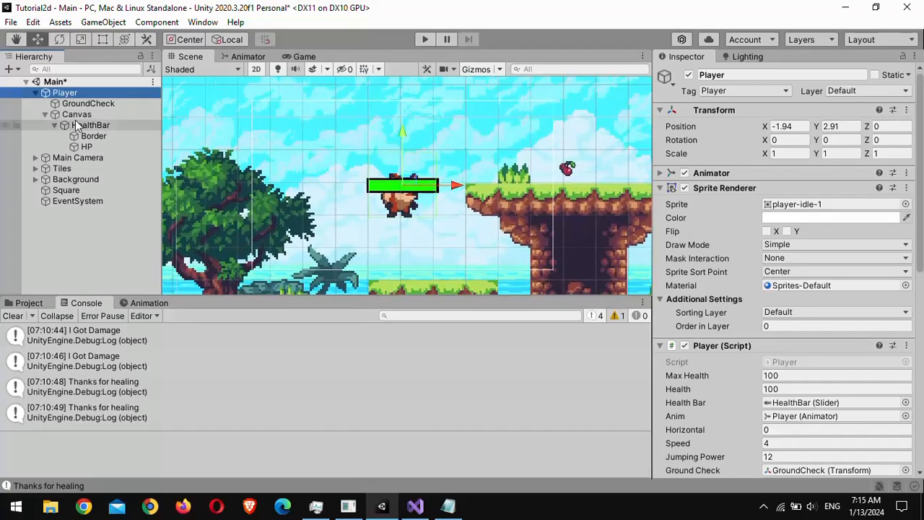
# Raise the Canvas above the Player's head to about Pos Y 0.96, check it in the Game view, and save the scene
pyautogui.click(69, 118)
pyautogui.moveTo(405, 141); pyautogui.dragTo(412, 110)
pyautogui.click(306, 57)
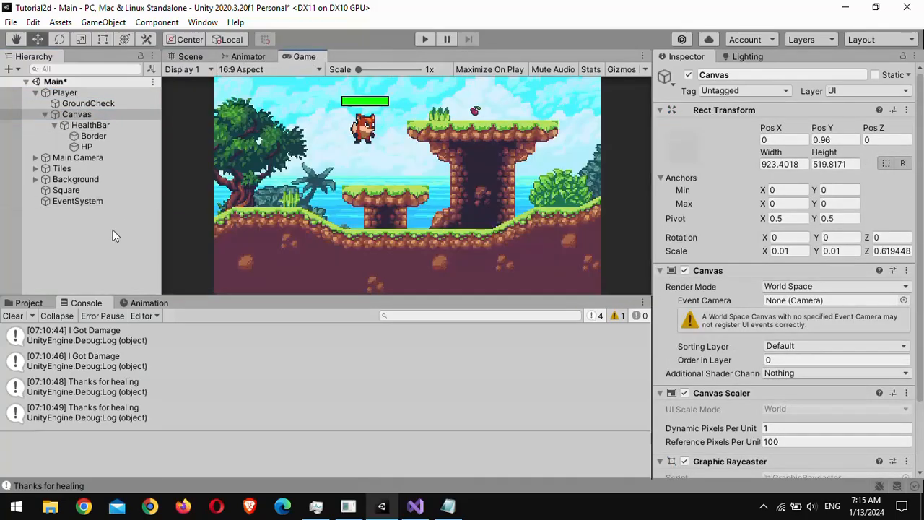
pyautogui.click(109, 231)
pyautogui.hotkey('ctrl', 's')
# Play-test the scene, moving the player both ways, jumping, taking damage and healing to check how the attached health bar behaves
pyautogui.click(423, 39)
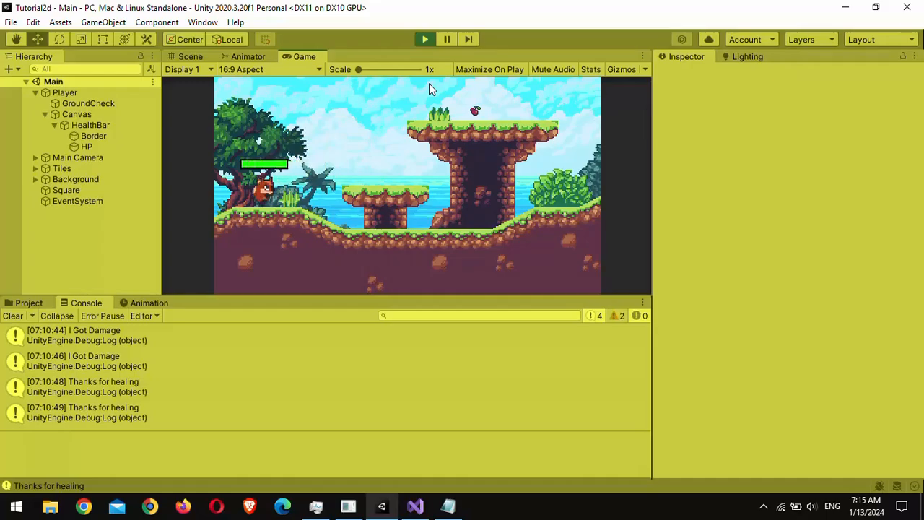
pyautogui.press('d')
pyautogui.press('space')
pyautogui.press('space')
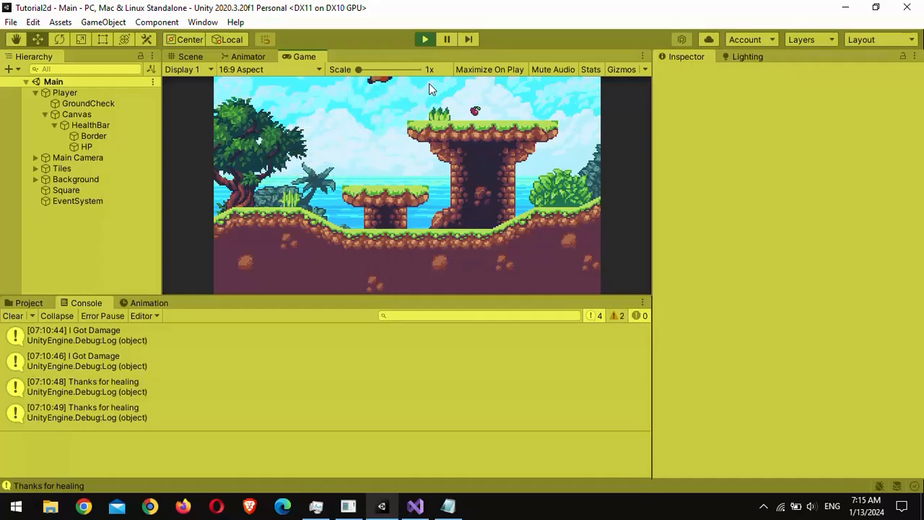
pyautogui.press('a')
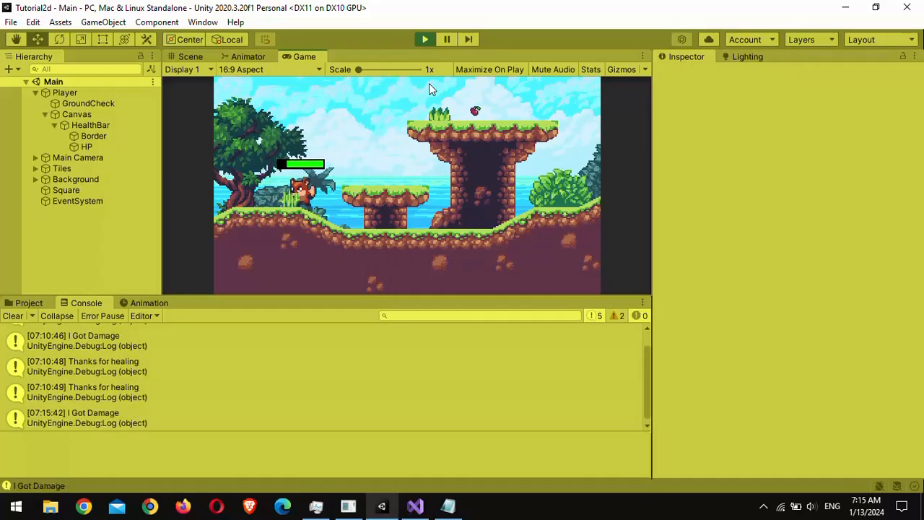
pyautogui.press('q')
pyautogui.press('a')
pyautogui.press('d')
pyautogui.press('e')
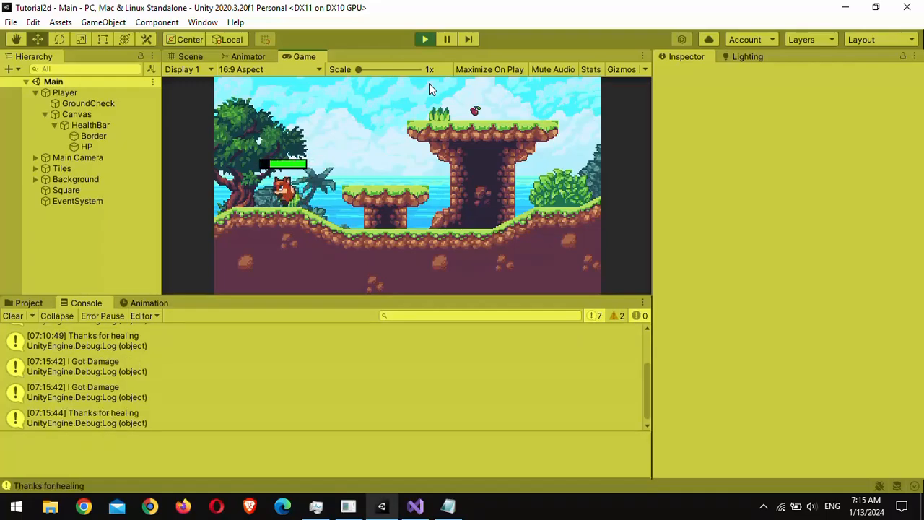
pyautogui.press('a')
pyautogui.press('d')
pyautogui.press('space')
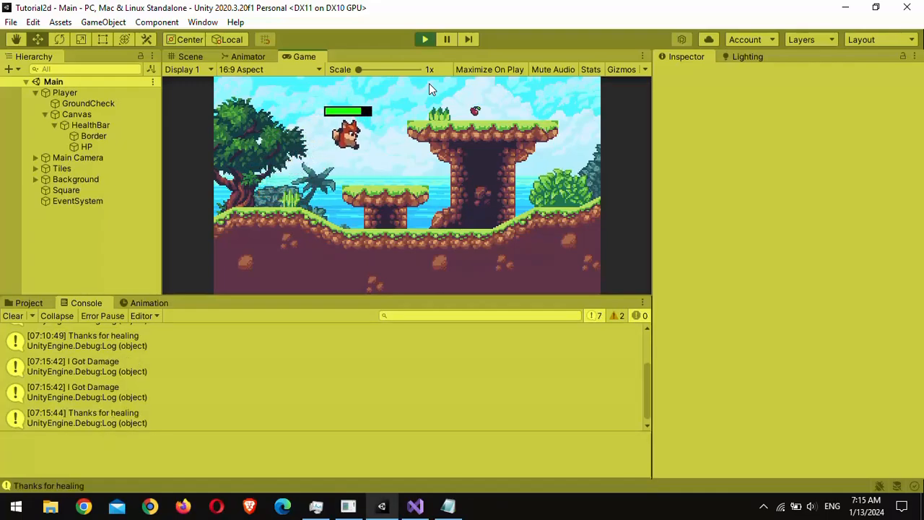
pyautogui.press('a')
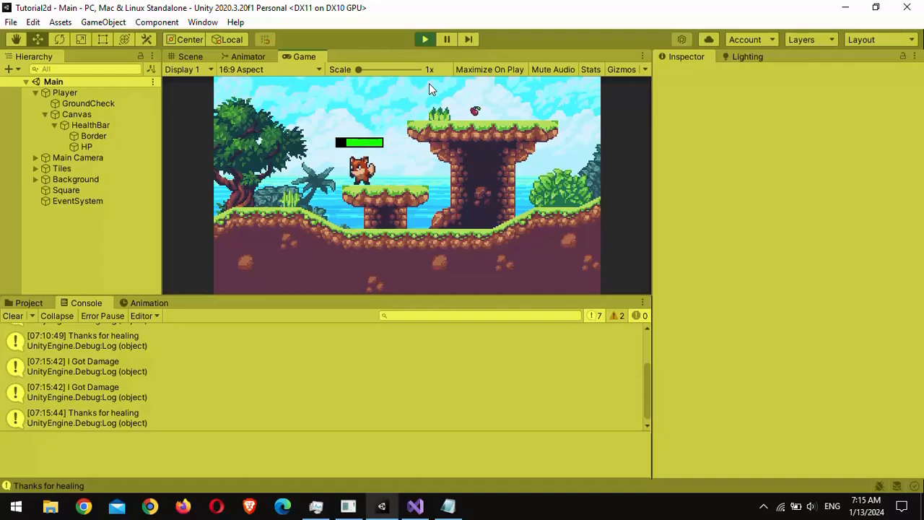
# Switch to Visual Studio and comment out the three LocalScale lines inside the Flip method of Player.cs
pyautogui.hotkey('alt', 'Tab')
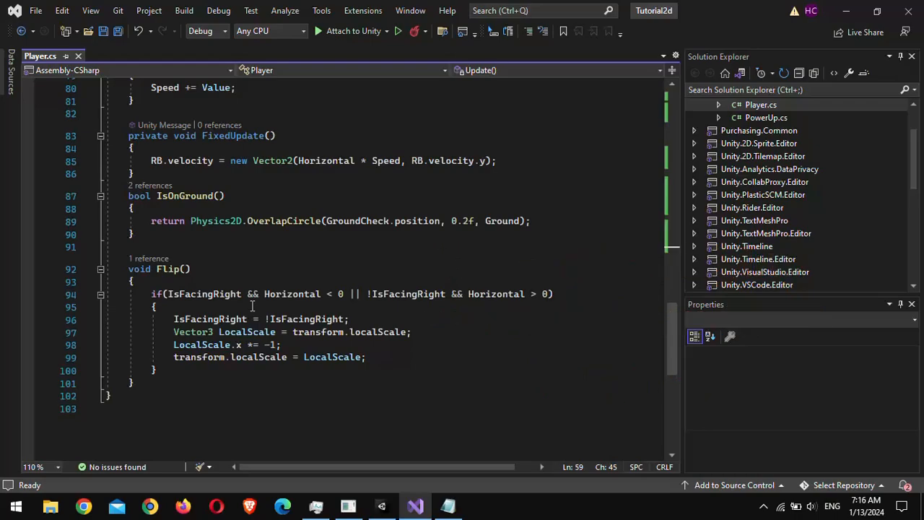
pyautogui.click(162, 333)
pyautogui.write('//')
pyautogui.click(163, 345)
pyautogui.write('//')
pyautogui.click(166, 357)
pyautogui.write('//')
# Switch to Unity, try an X scale of -1 on the Player, and undo it
pyautogui.click(382, 507)
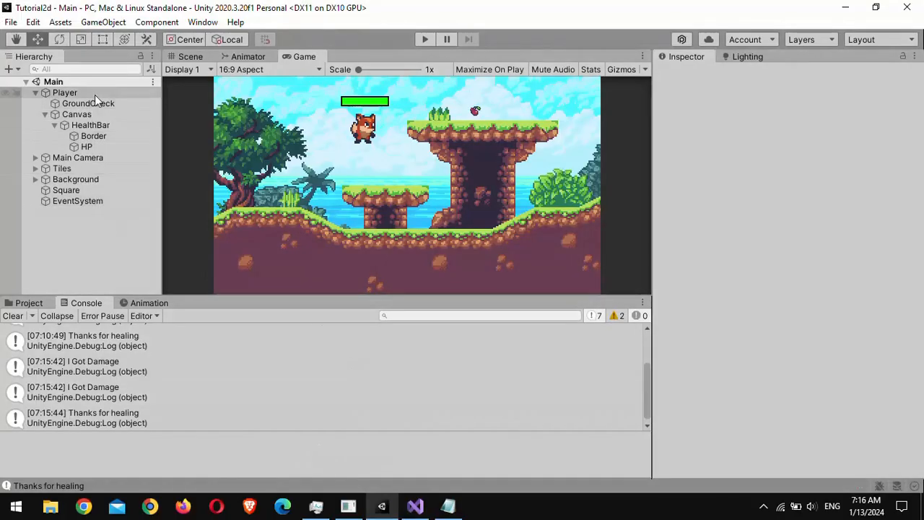
pyautogui.click(95, 94)
pyautogui.click(787, 153)
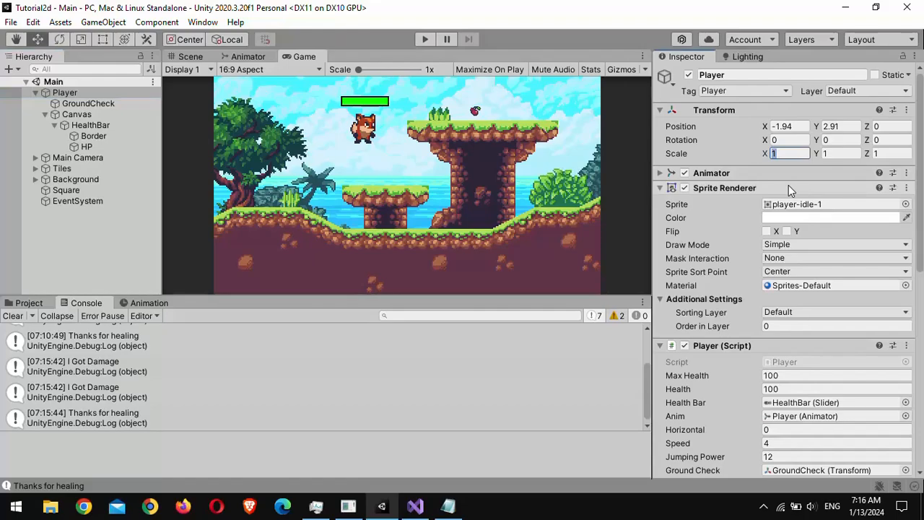
pyautogui.write('-1')
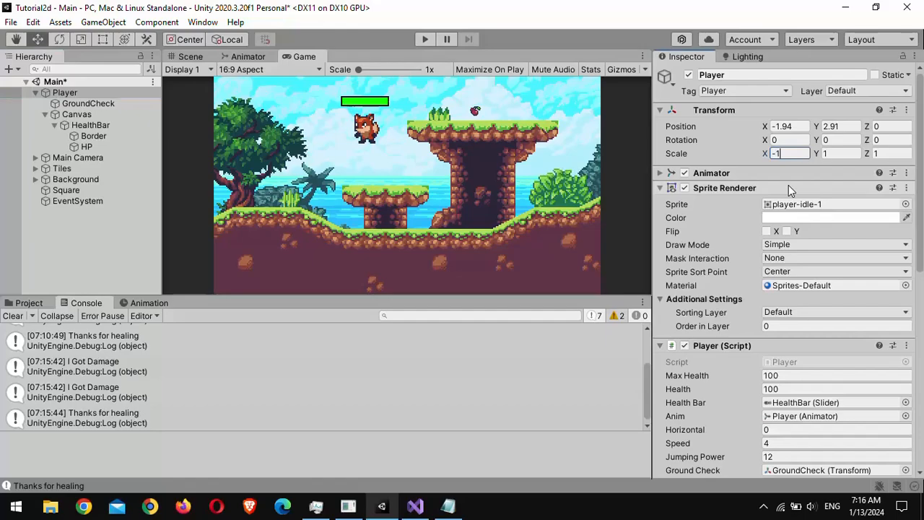
pyautogui.hotkey('ctrl', 'z')
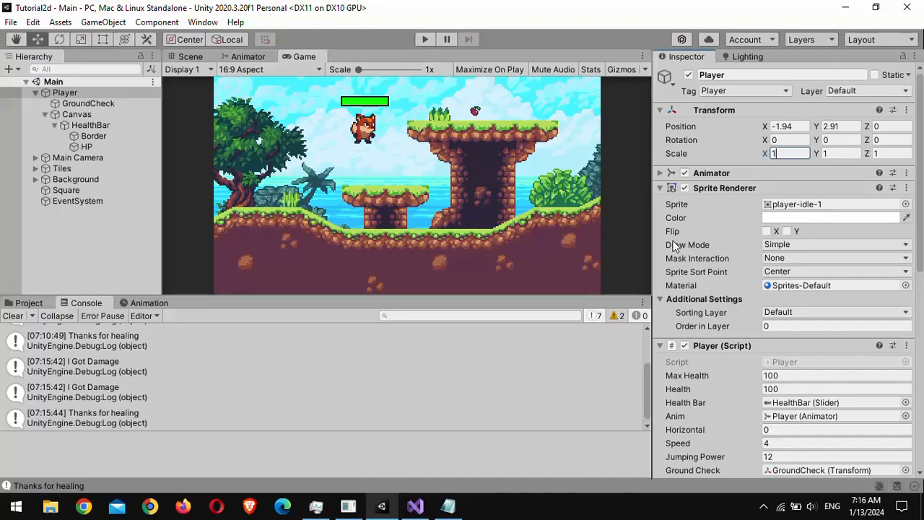
# Try the Player sprite's Y flip, turn it off again, and enable its X flip
pyautogui.click(786, 231)
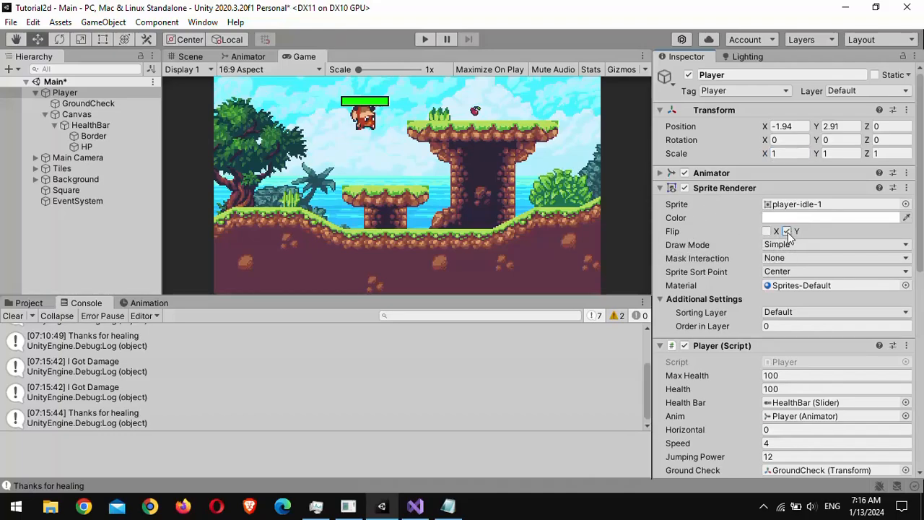
pyautogui.click(787, 232)
pyautogui.click(767, 232)
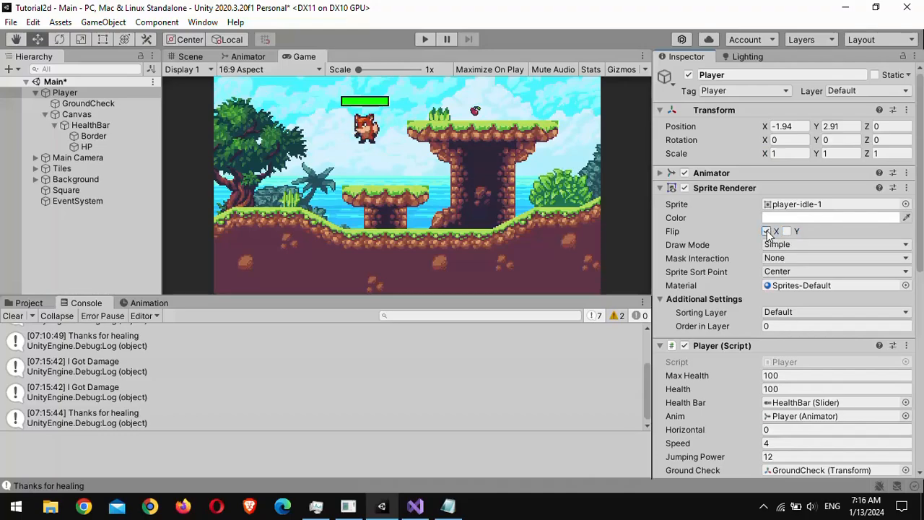
# Switch to Visual Studio and declare "public SpriteRenderer FlipImage;" below the IsFacingRight field in Player.cs
pyautogui.hotkey('alt', 'Tab')
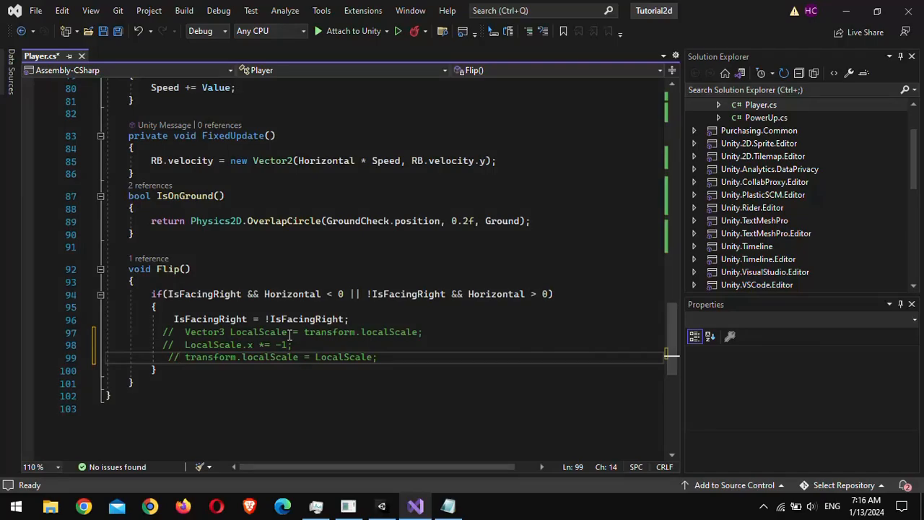
pyautogui.scroll(20, 291, 334)
pyautogui.click(293, 258)
pyautogui.press('Return')
pyautogui.press('Return')
pyautogui.write('public SpriteRenderer')
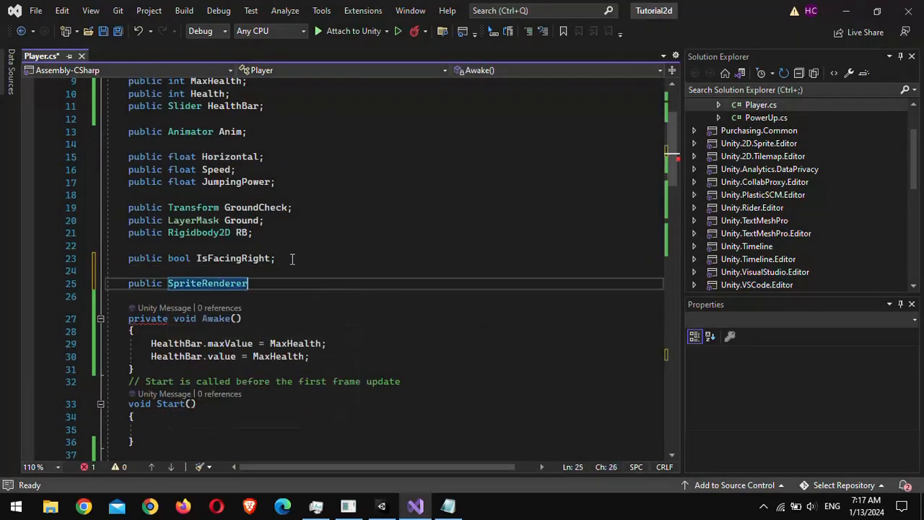
pyautogui.write(' FlipImage;')
# Add "FlipImage.flipX = !IsFacingRight;" below the IsFacingRight toggle in Flip, save the script, and review the FlipImage declaration
pyautogui.scroll(-15, 279, 342)
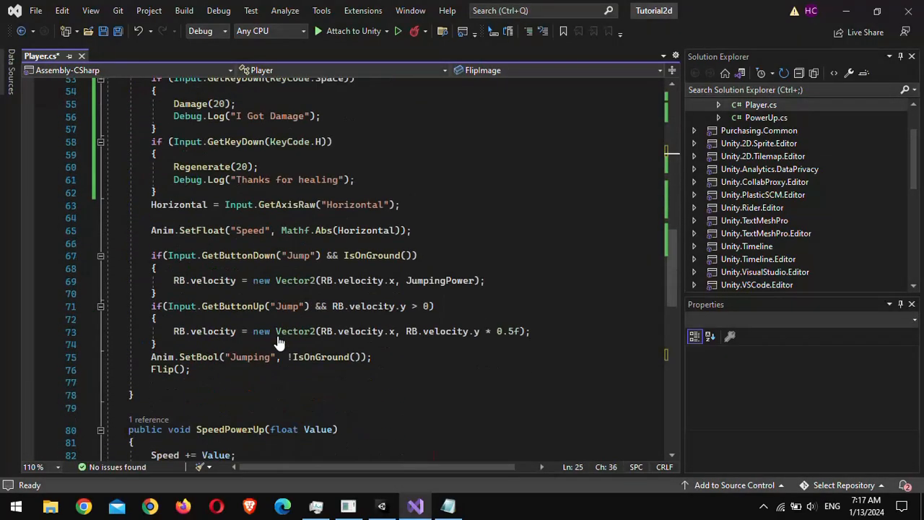
pyautogui.scroll(-10, 280, 342)
pyautogui.click(371, 343)
pyautogui.press('Return')
pyautogui.write('FlipImage.flipX = !')
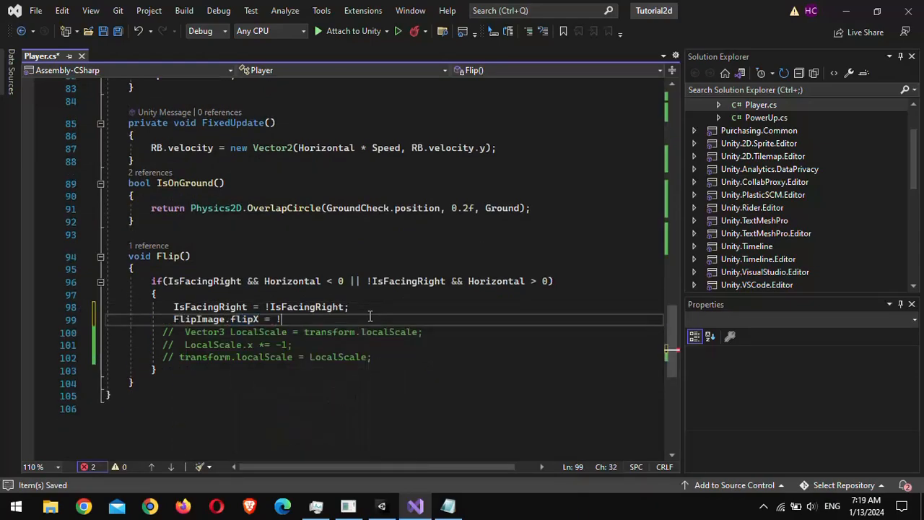
pyautogui.write('IsFacingRight;')
pyautogui.scroll(4, 332, 318)
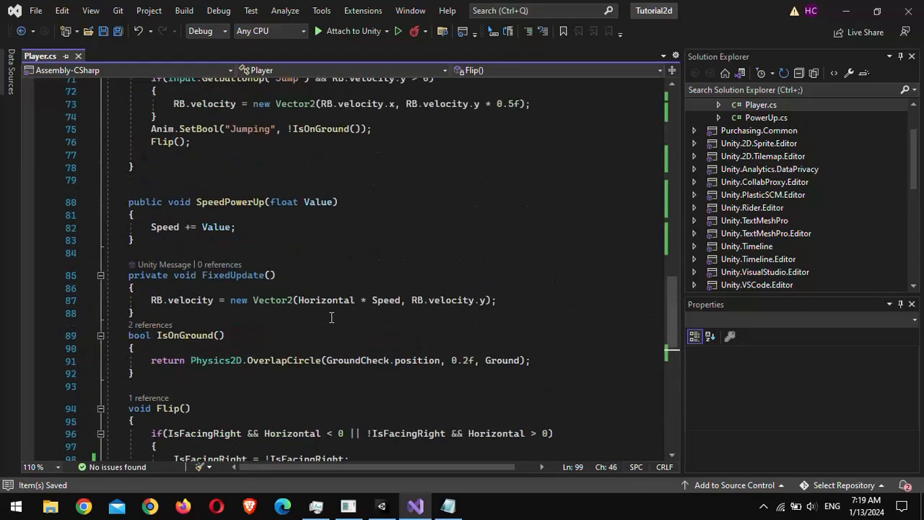
pyautogui.scroll(17, 332, 318)
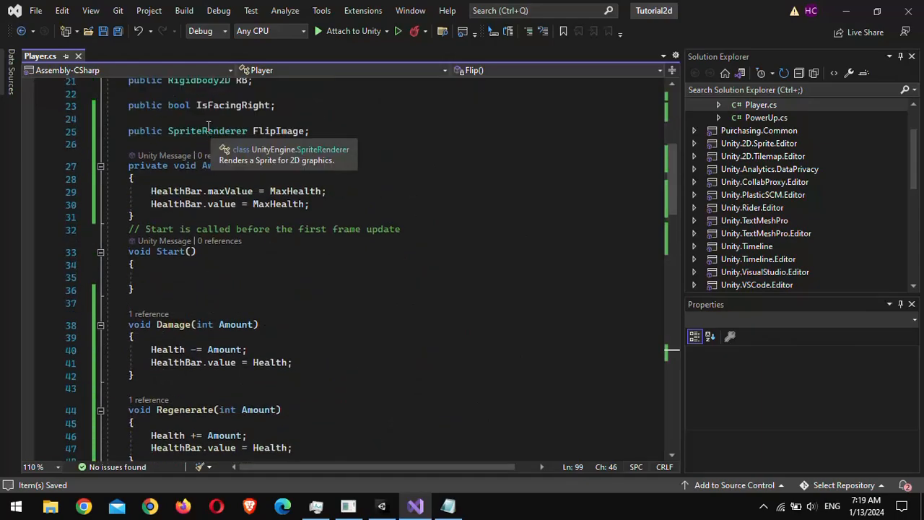
# Switch to Unity, assign the Player's Sprite Renderer to Flip Image in the Player script, and save the scene
pyautogui.scroll(-20, 208, 126)
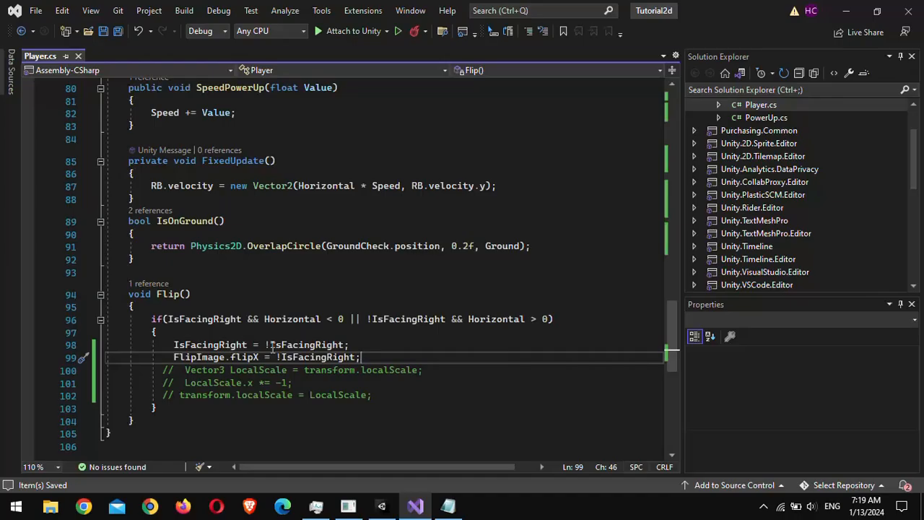
pyautogui.click(382, 505)
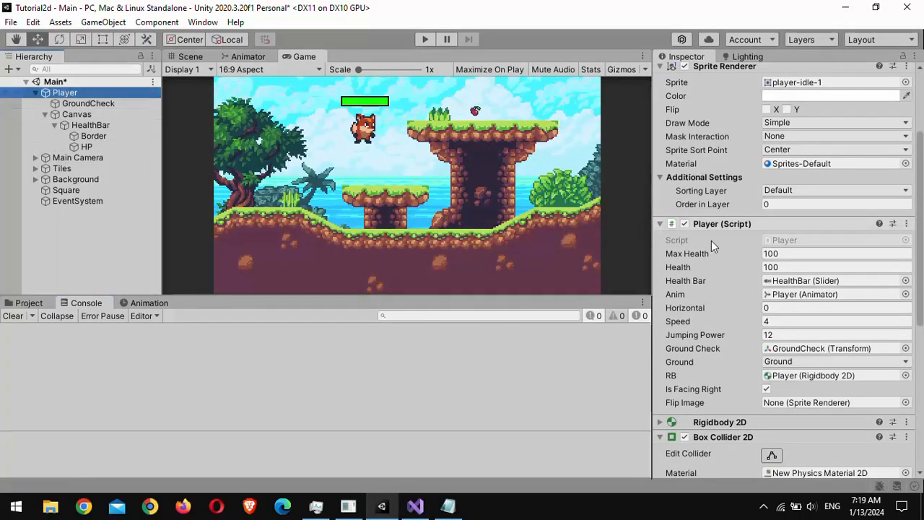
pyautogui.scroll(3, 685, 357)
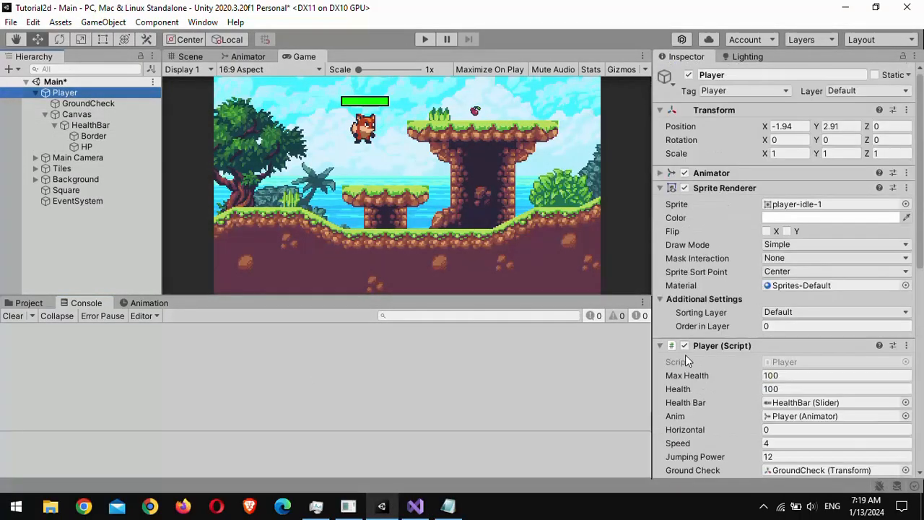
pyautogui.moveTo(718, 188); pyautogui.dragTo(742, 420)
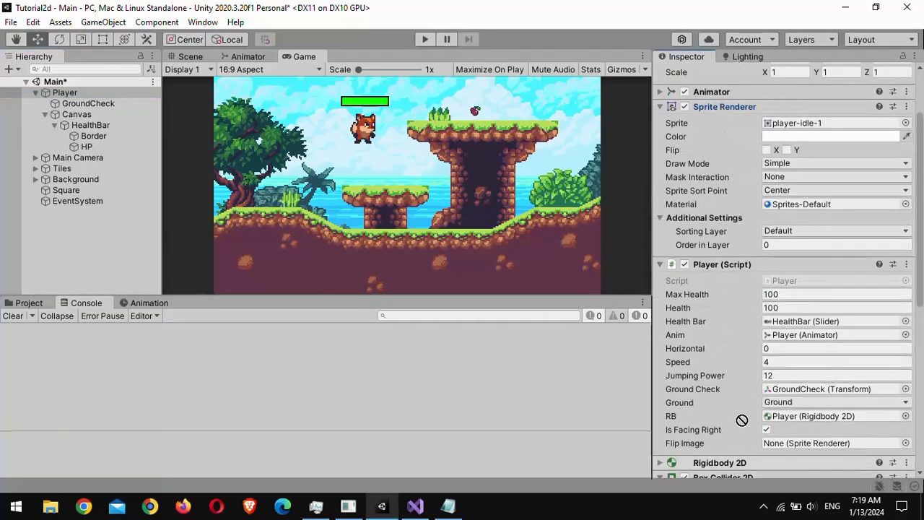
pyautogui.click(117, 229)
pyautogui.hotkey('ctrl', 's')
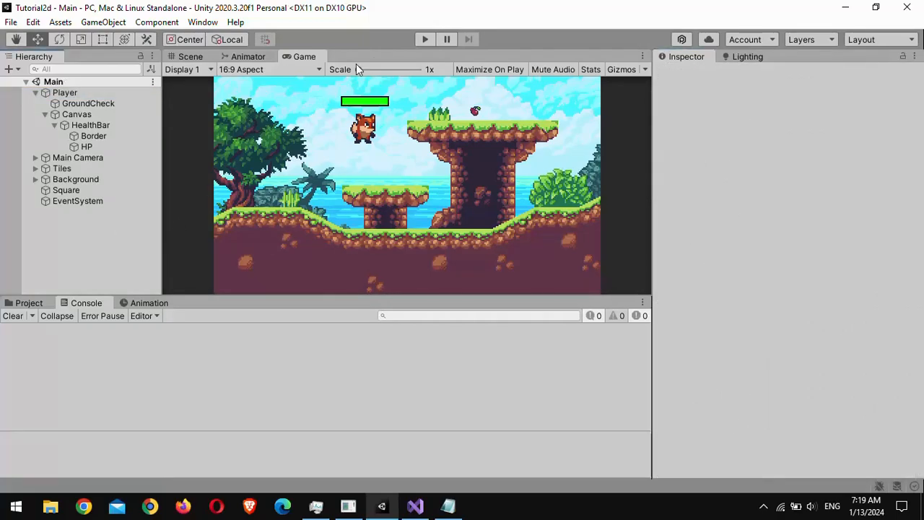
# Run the game and make the Player turn, walk and jump in both directions to check the sprite flip and the health bar
pyautogui.click(424, 40)
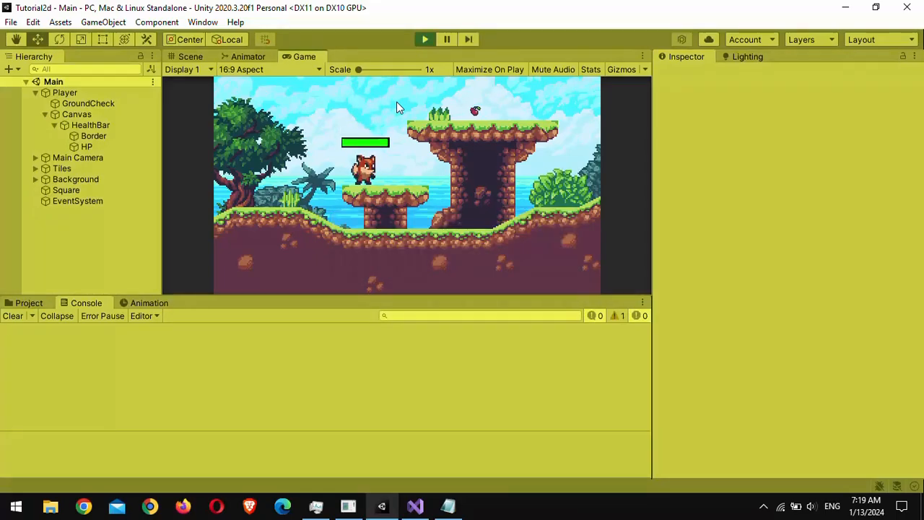
pyautogui.press('Left')
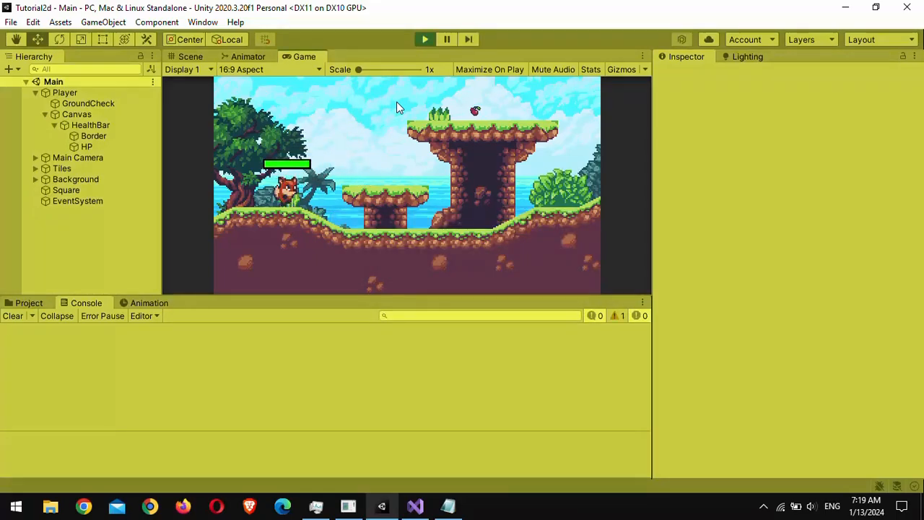
pyautogui.press('space')
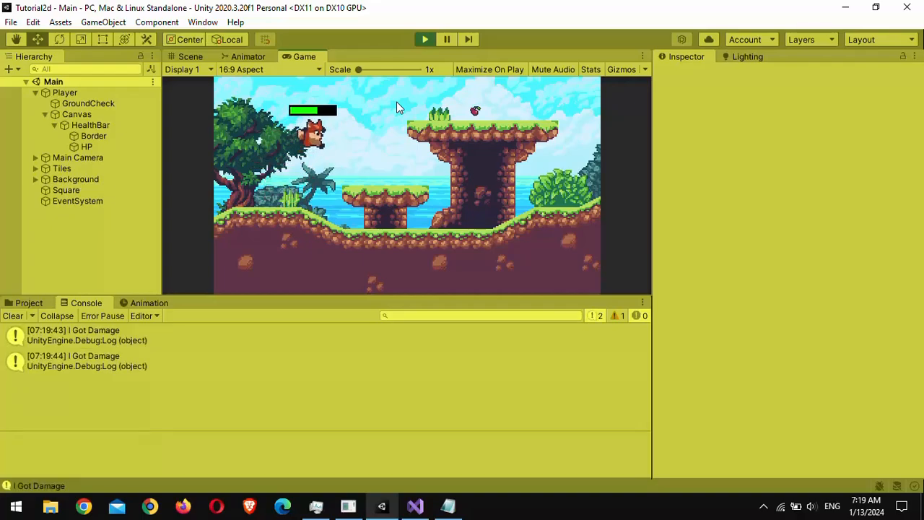
pyautogui.press('Right')
pyautogui.press('Left')
pyautogui.press('space')
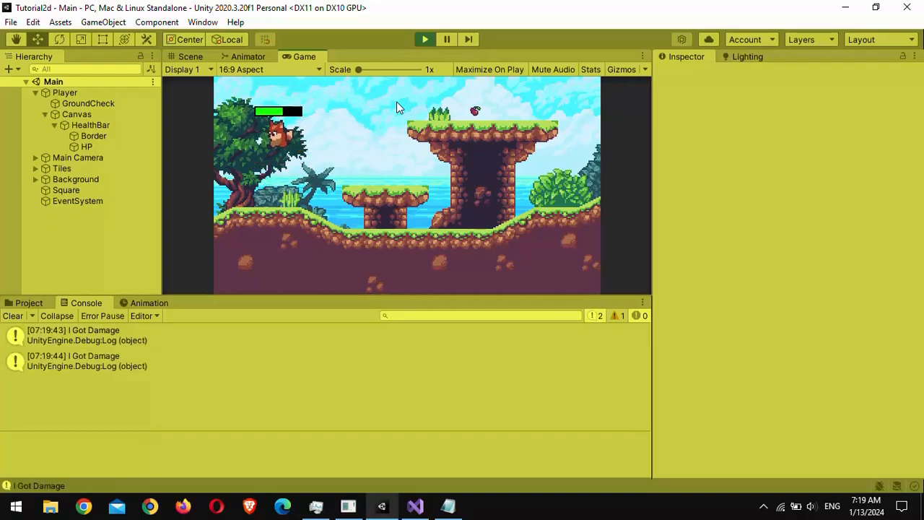
pyautogui.press('Right')
pyautogui.press('Left')
pyautogui.press('Right')
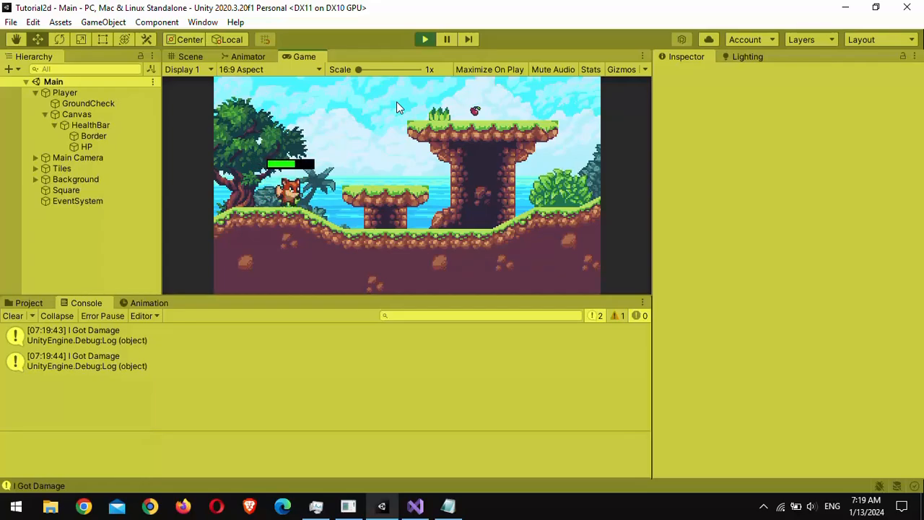
pyautogui.press('Right')
pyautogui.press('space')
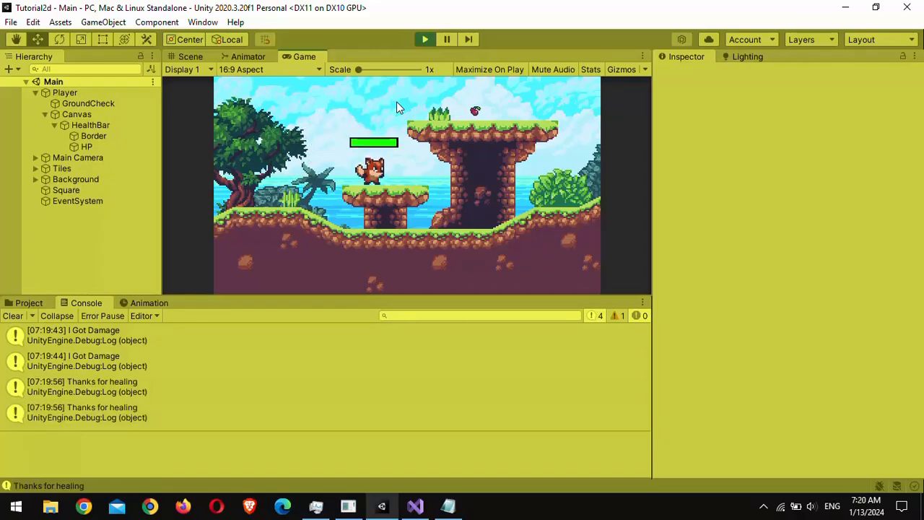